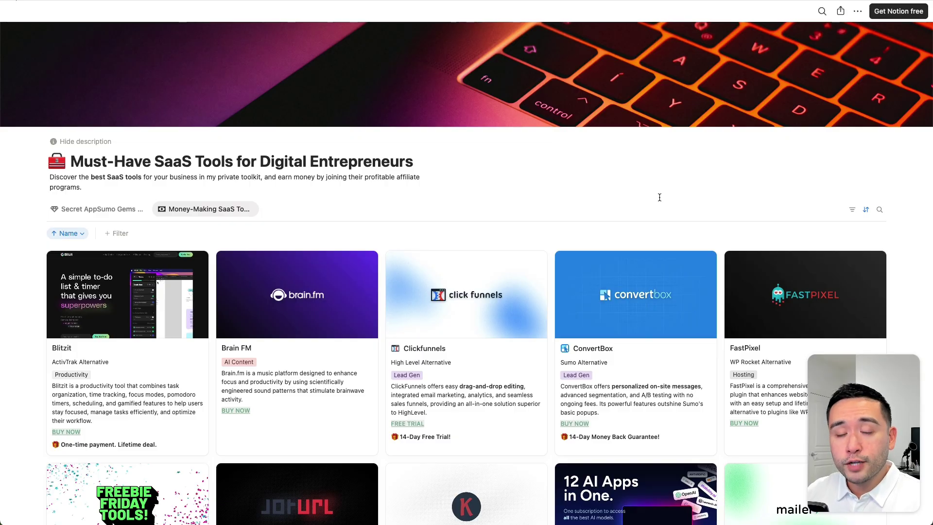
Step: Scroll through the Notion SaaS tools page, highlighting its title and description along the way
scroll(660, 198, "down", 3)
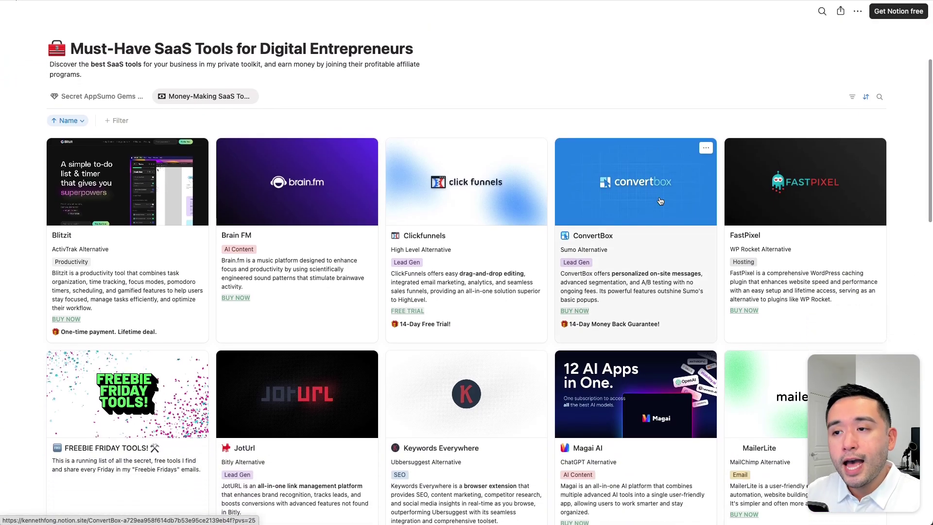
scroll(660, 201, "down", 2)
scroll(659, 200, "up", 5)
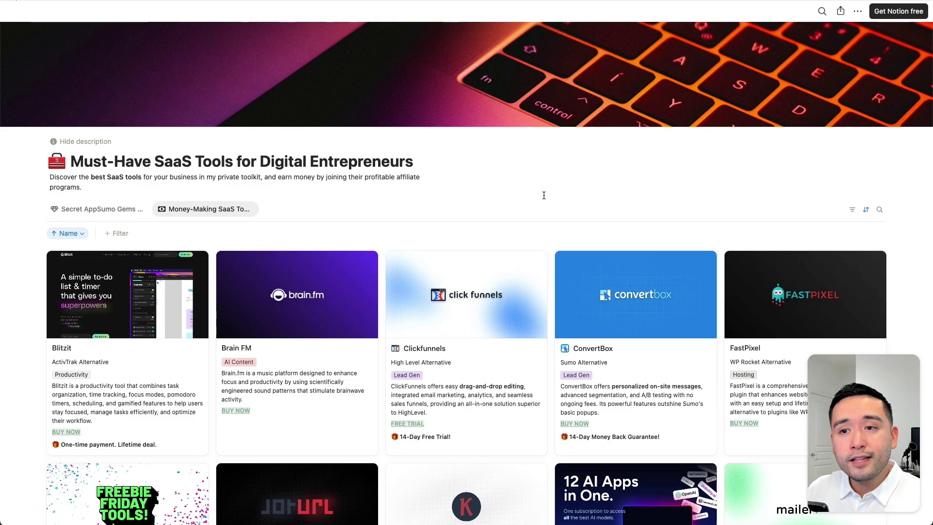
scroll(543, 195, "down", 4)
scroll(161, 146, "up", 3)
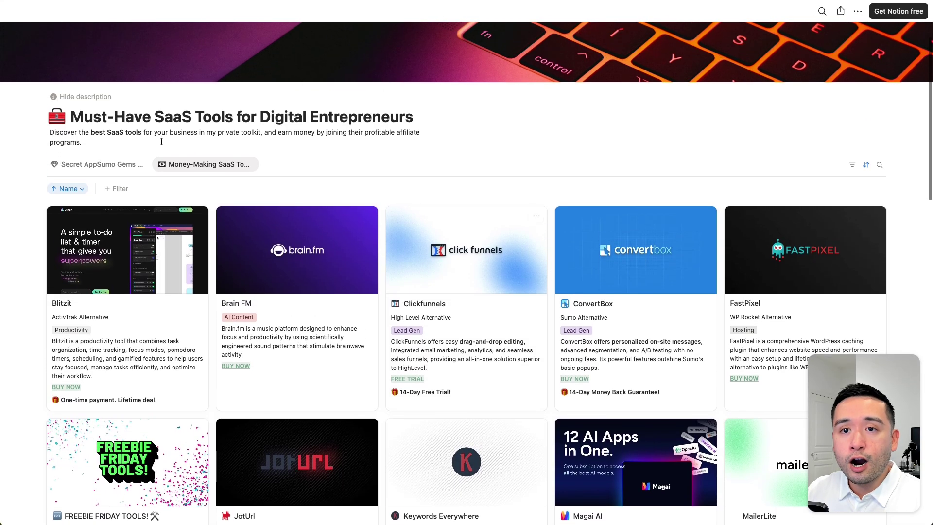
left_click_drag(97, 124, 418, 141)
left_click(519, 130)
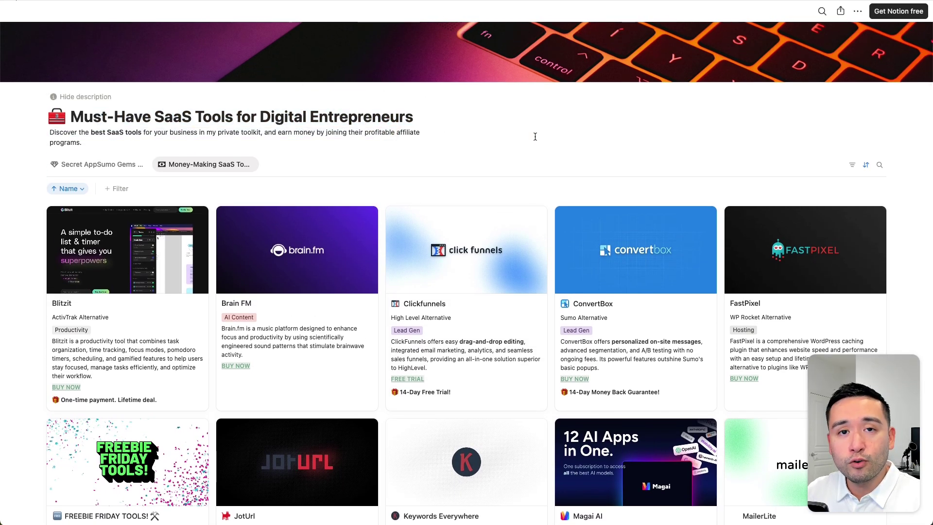
scroll(535, 136, "down", 5)
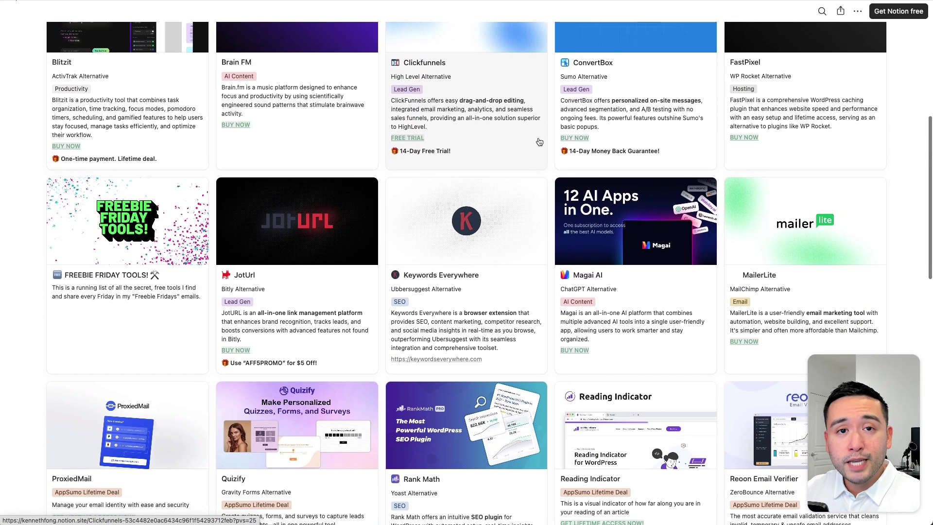
scroll(540, 141, "up", 6)
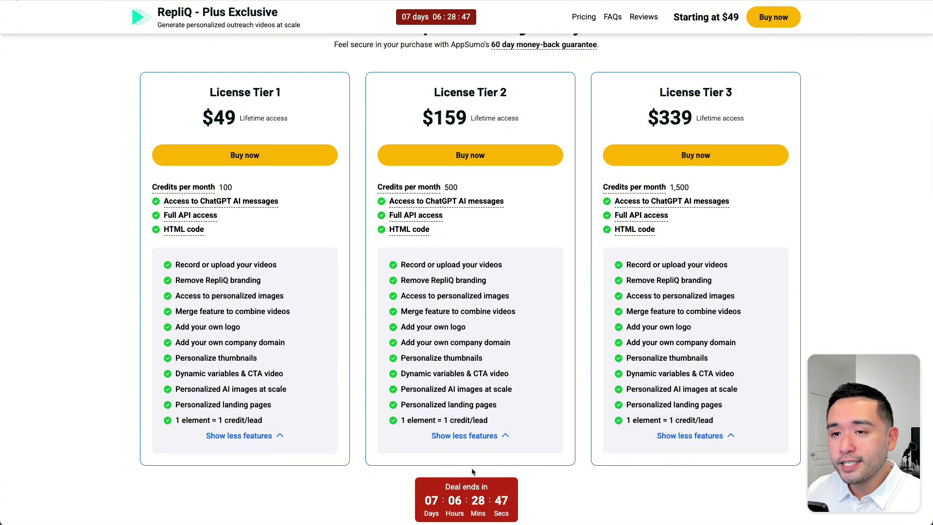
Step: Review RepliQ's $49, $159 and $339 license tiers, then move to the RepliQ dashboard
scroll(472, 468, "up", 1)
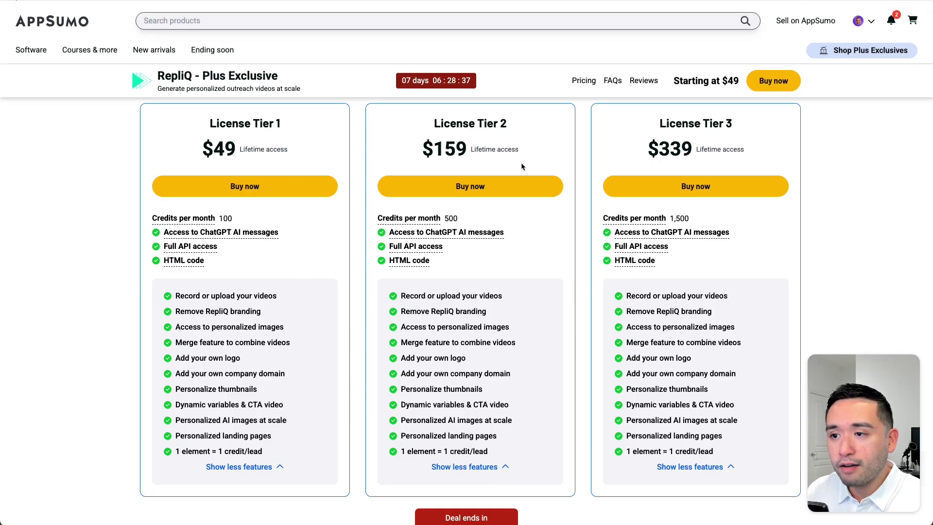
mouse_move(427, 214)
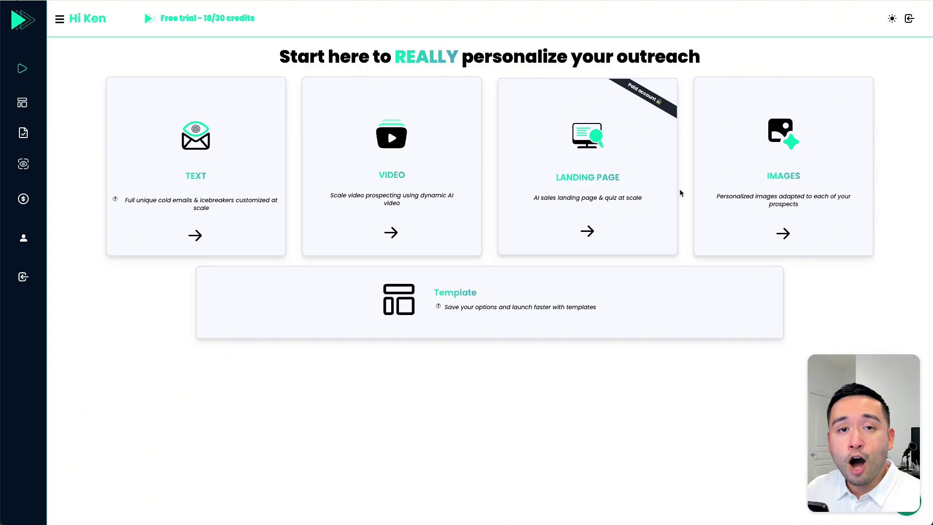
left_click(227, 171)
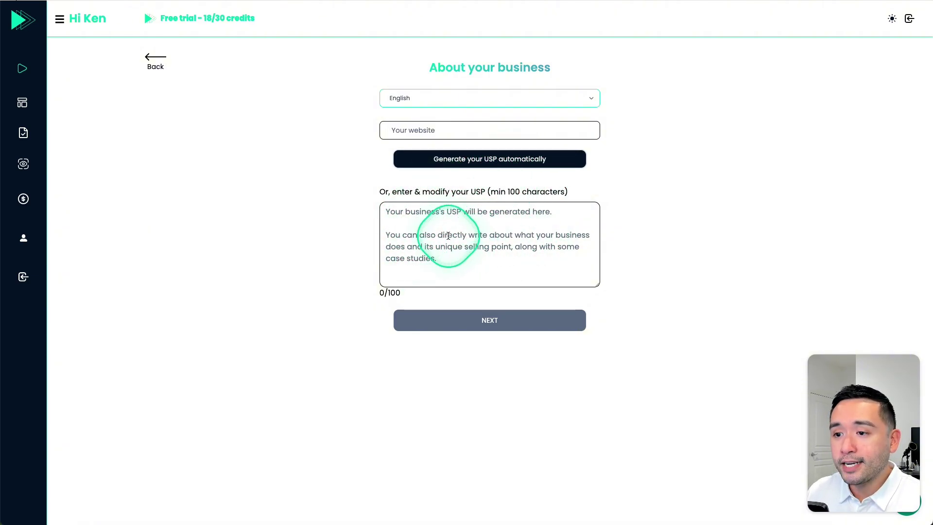
left_click(451, 134)
type("https://www.performics.com")
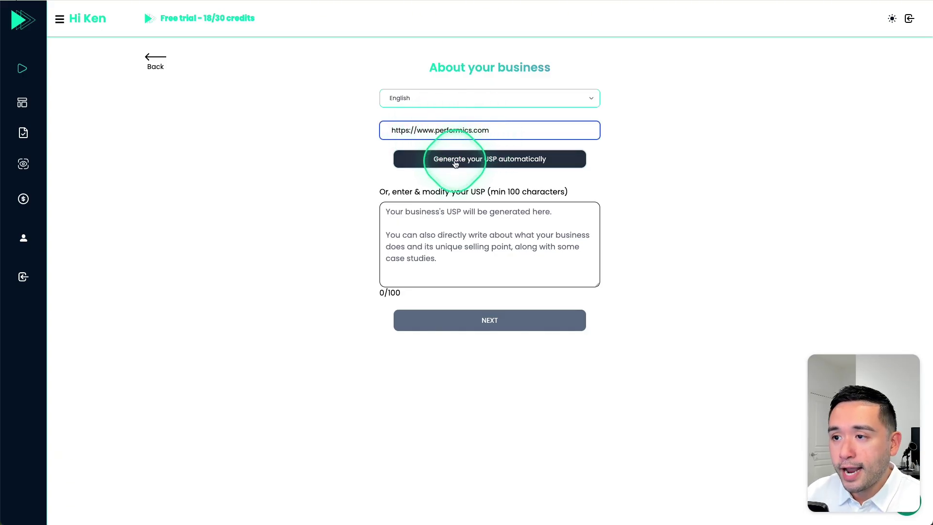
left_click(495, 162)
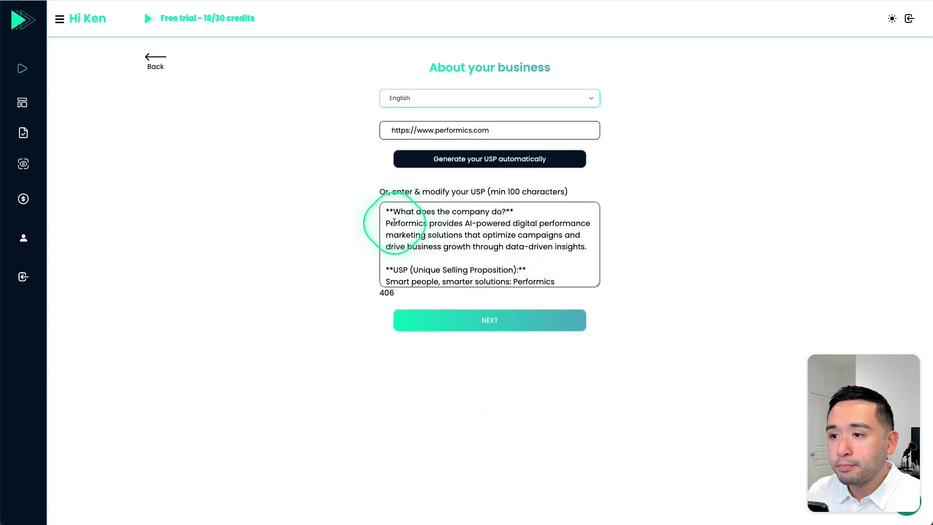
left_click_drag(396, 223, 563, 246)
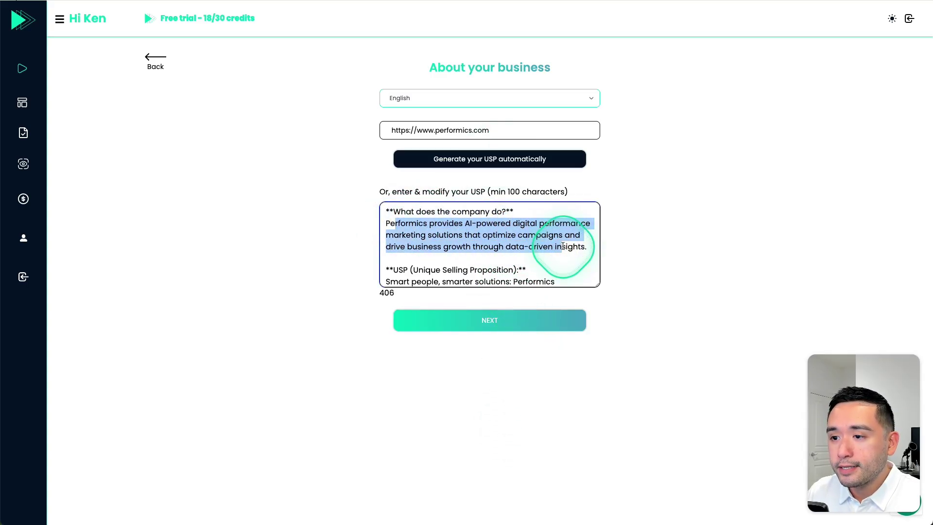
scroll(563, 258, "down", 2)
left_click_drag(414, 242, 546, 270)
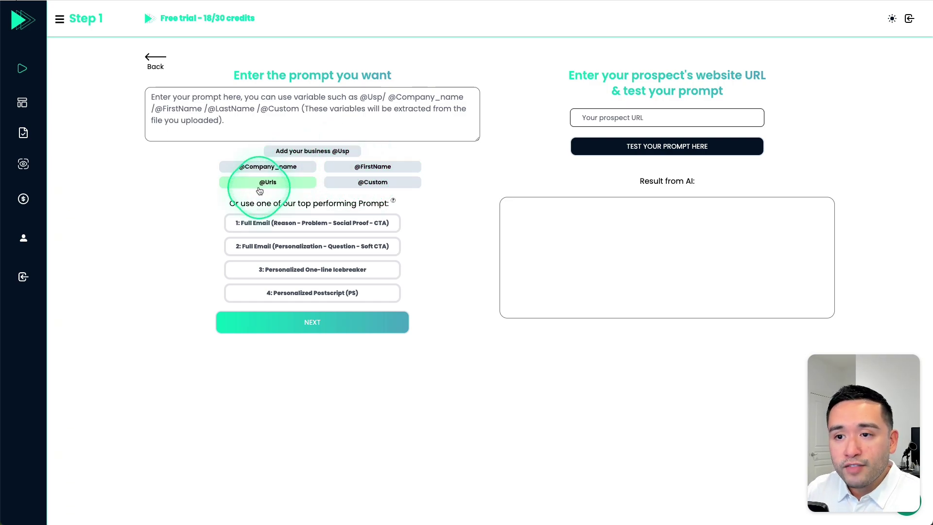
mouse_move(272, 204)
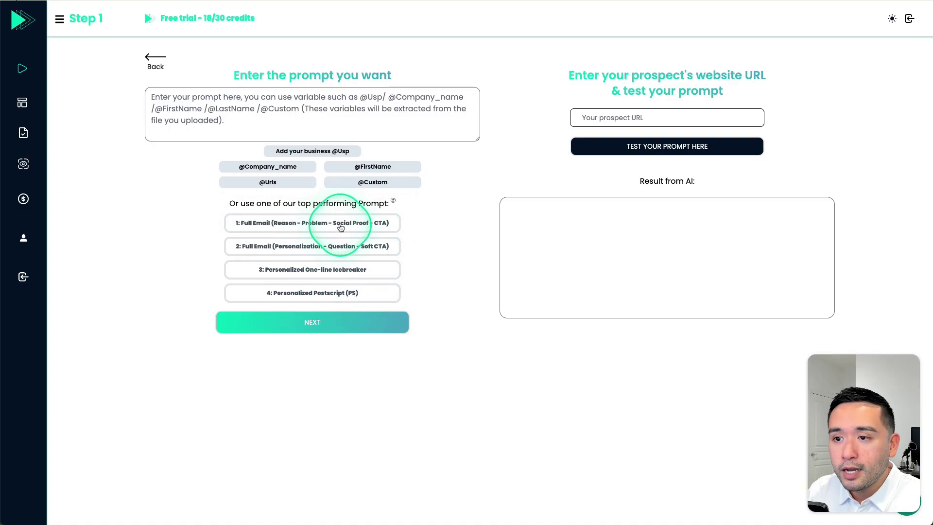
left_click(383, 227)
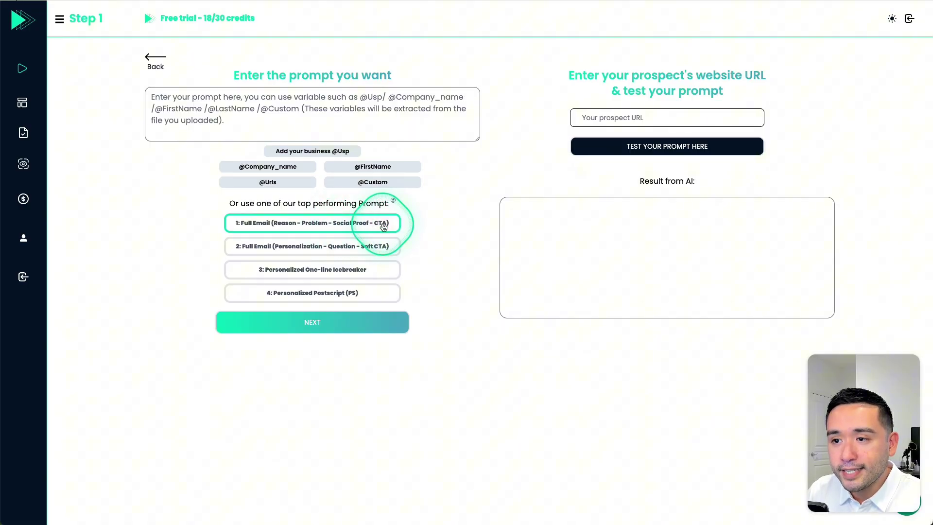
left_click(622, 118)
type("https://www.ocdentalarts.com")
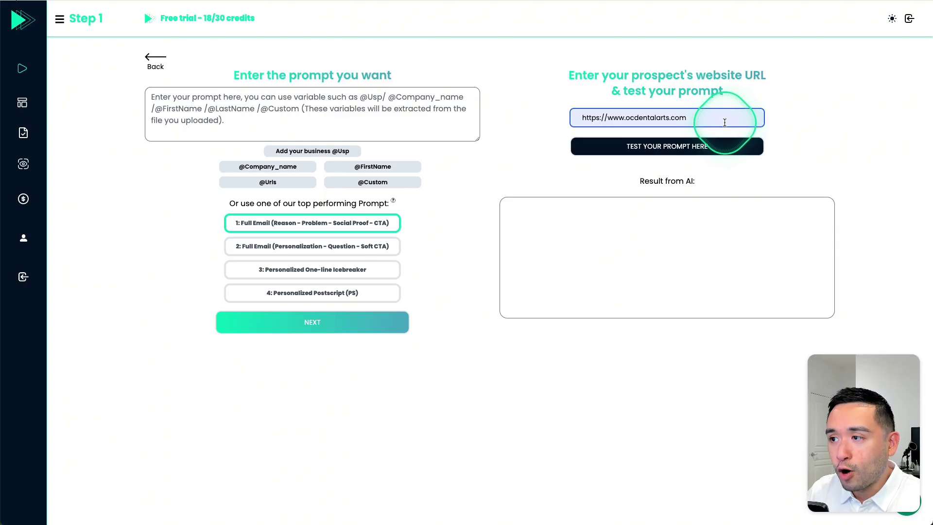
left_click(663, 155)
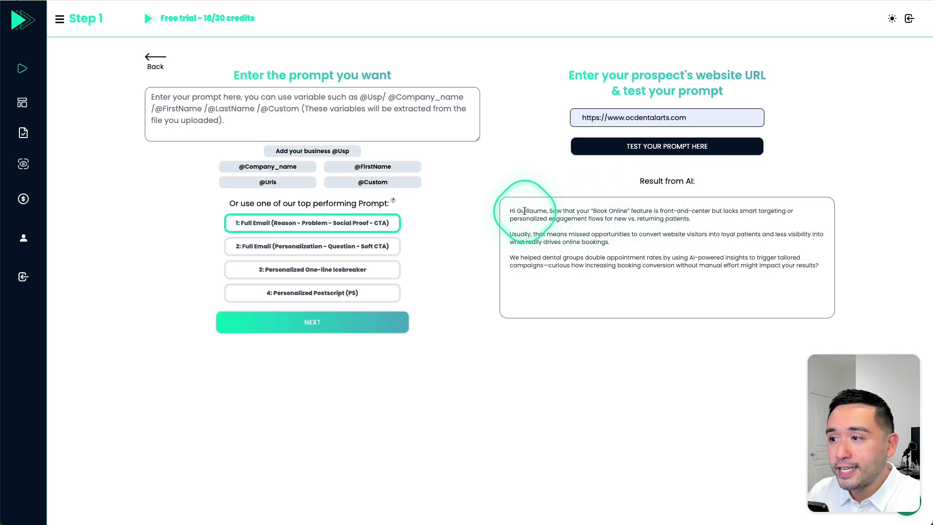
left_click_drag(509, 210, 688, 271)
left_click(687, 271)
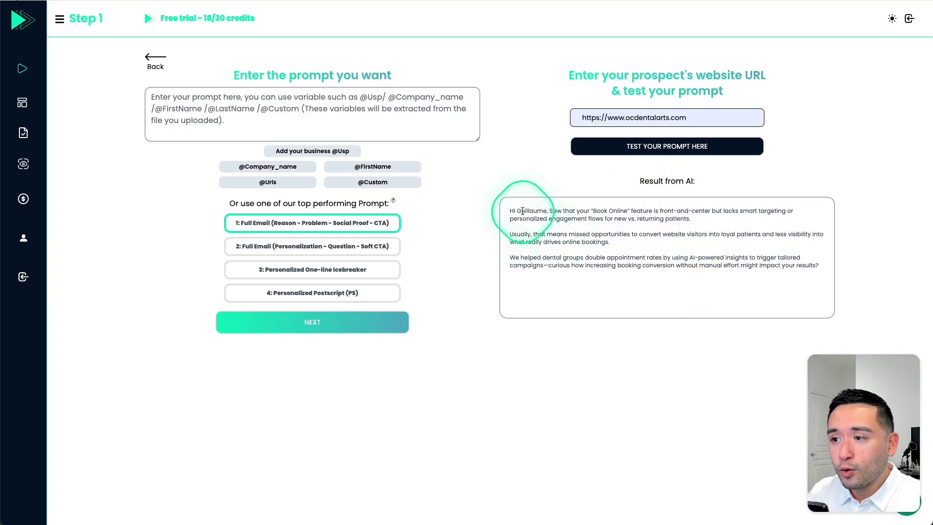
Step: Search the OC Dental Arts site for the first name greeted in the AI email
double_click(543, 211)
key("ctrl+c")
key("alt+Tab")
key("ctrl+f")
key("ctrl+v")
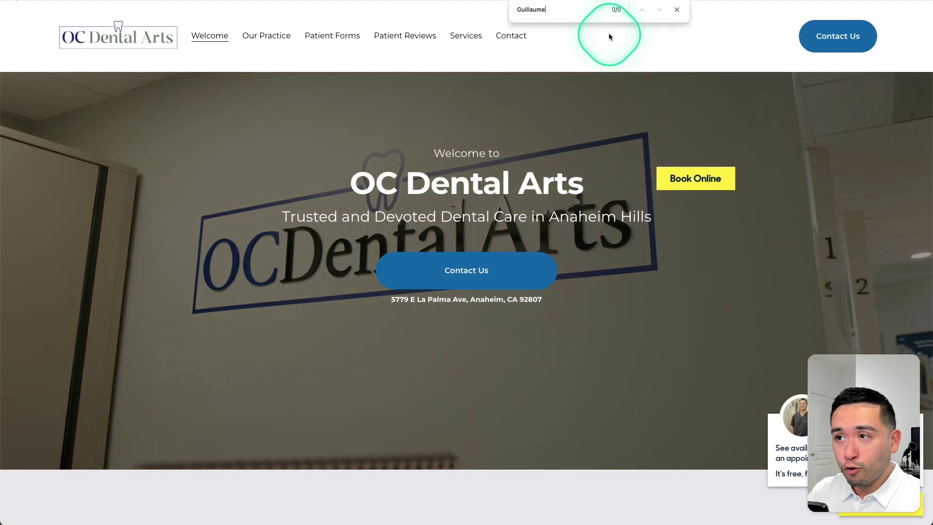
scroll(532, 95, "down", 12)
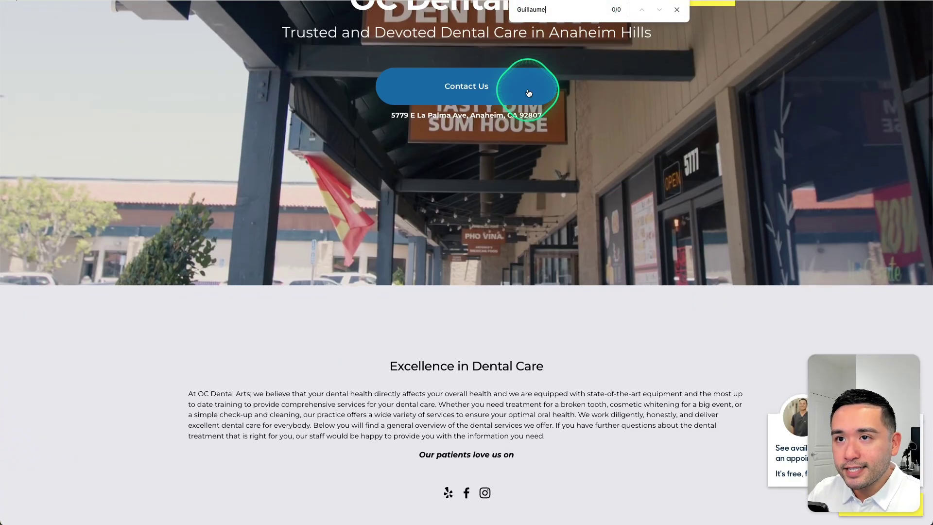
scroll(532, 94, "down", 6)
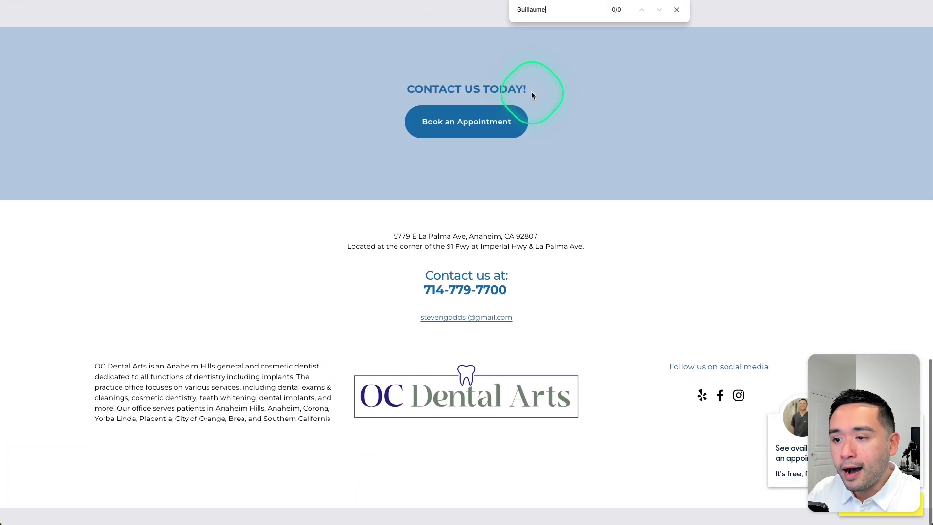
scroll(616, 127, "up", 6)
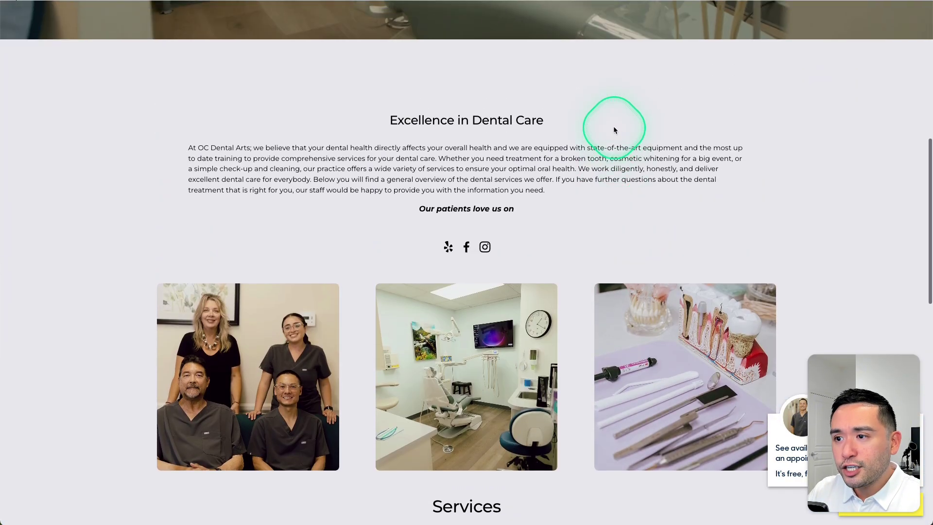
scroll(614, 129, "up", 10)
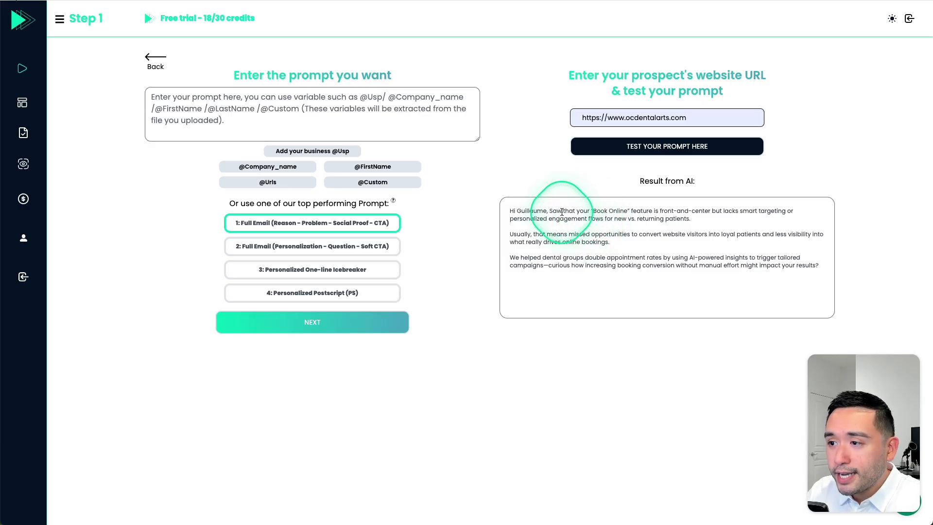
Step: Review the email's Book Online sentence, then continue to the Step 2 leads stage
left_click_drag(562, 211, 686, 222)
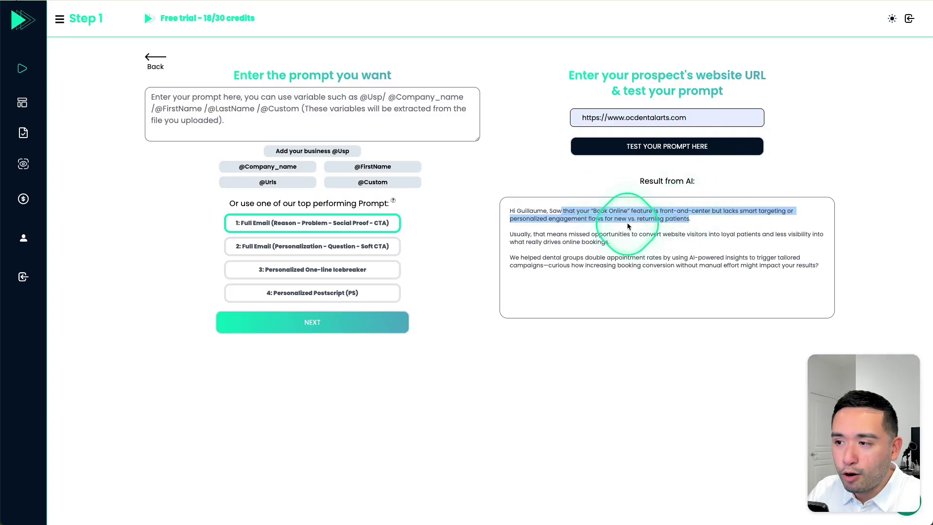
left_click(626, 226)
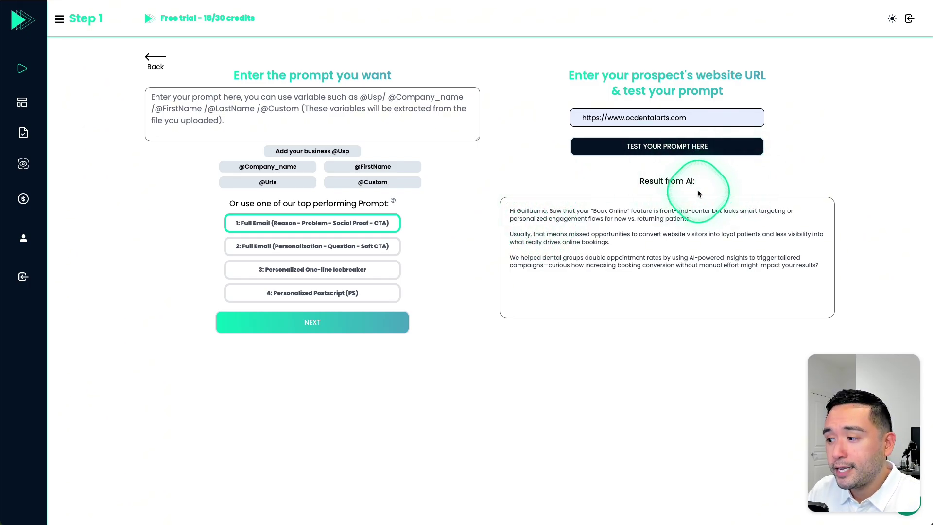
left_click(307, 323)
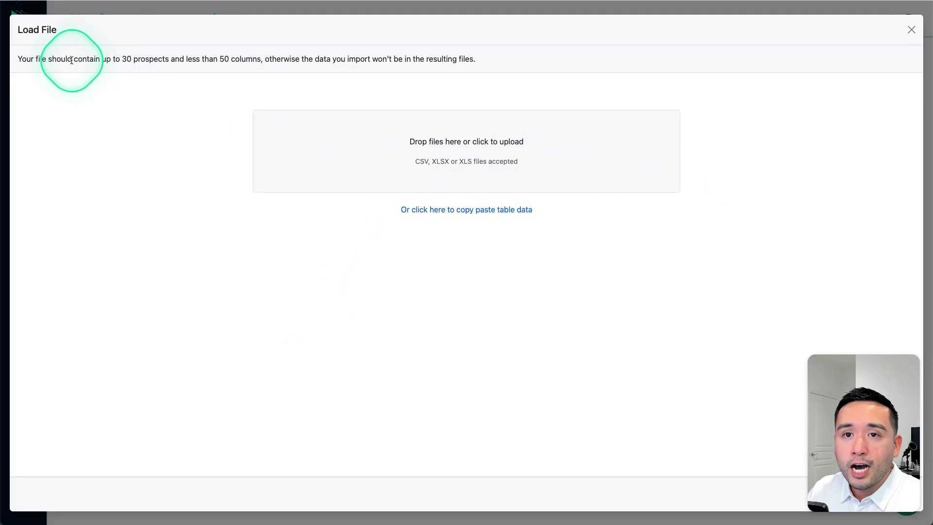
Step: Note the 30-prospect, 50-column file limit, choose pasting table data, then close Load File
left_click_drag(73, 60, 501, 61)
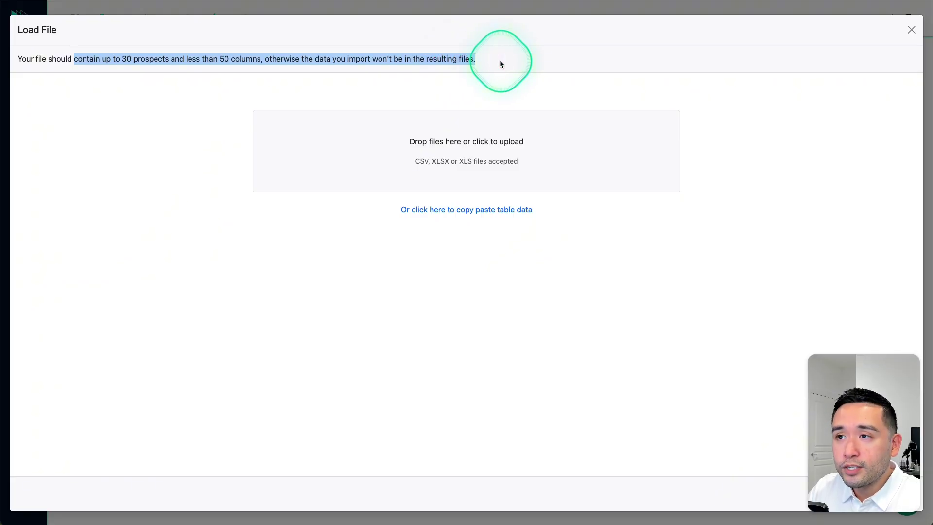
left_click(494, 62)
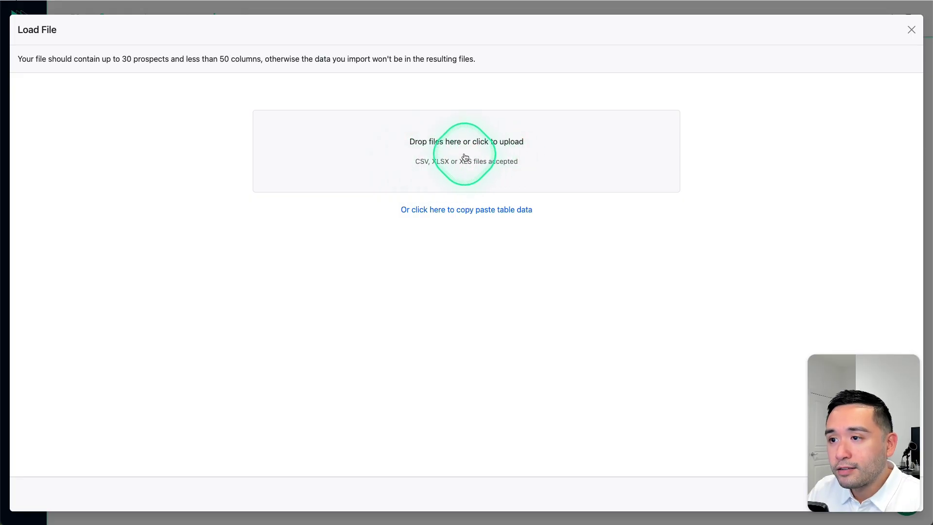
left_click(464, 215)
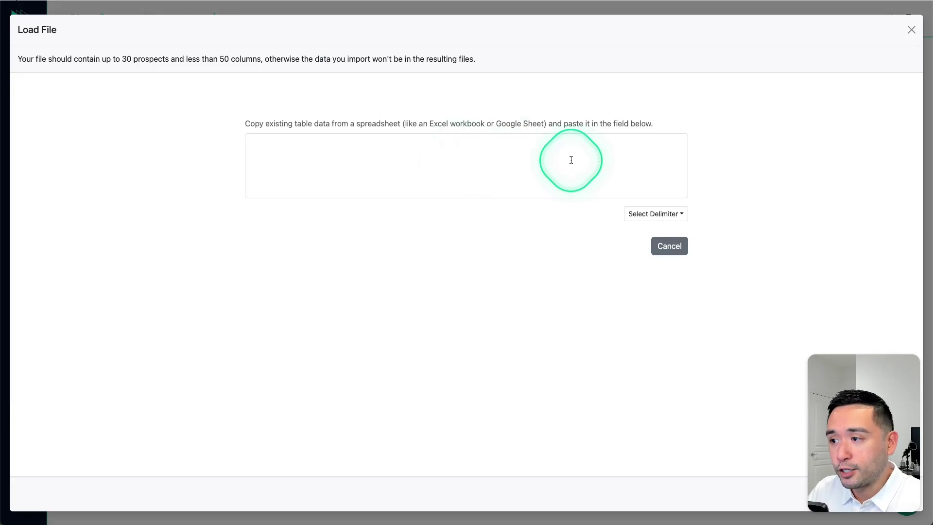
key("Escape")
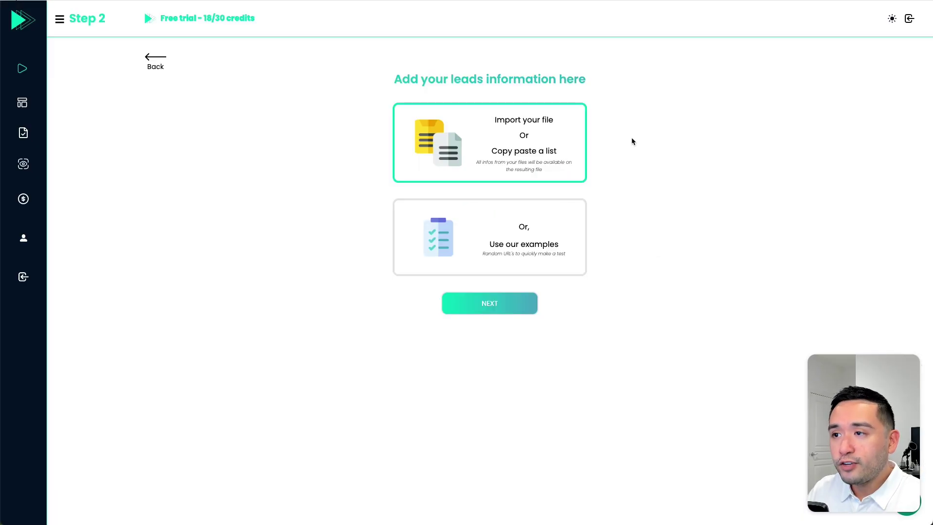
Step: Launch generation with the built-in example leads and check File N°5's In queue status
left_click(528, 246)
left_click(476, 305)
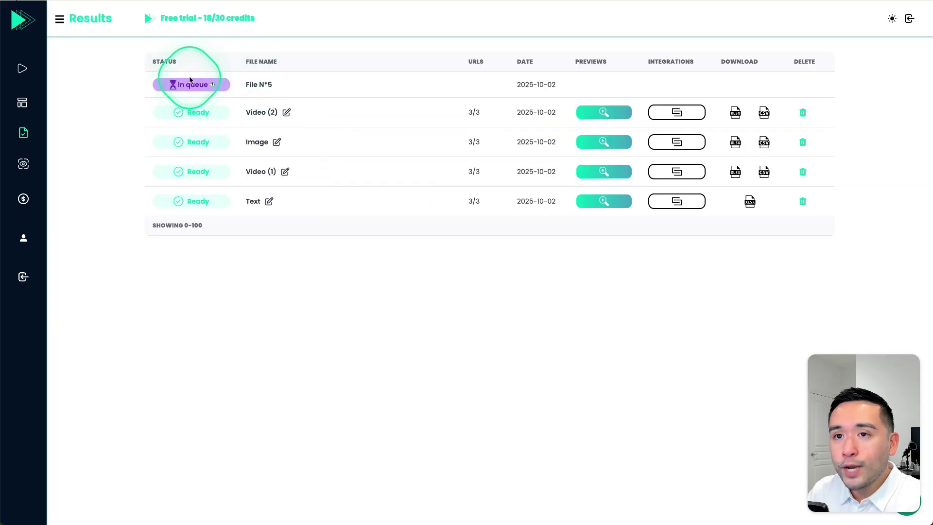
mouse_move(213, 85)
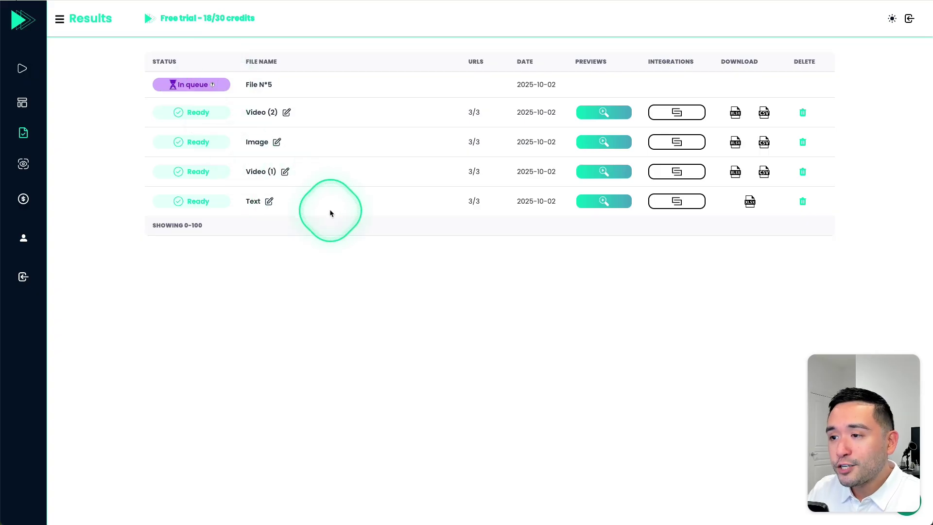
Step: Preview the Text file's personalized email copy, cycling through sample websites up to instantly.ai
left_click(604, 202)
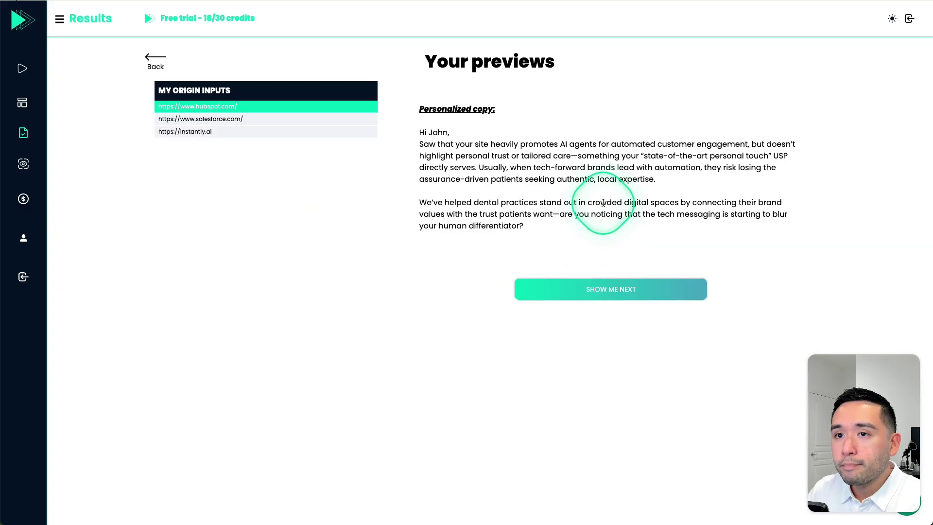
left_click_drag(419, 132, 521, 221)
left_click(432, 136)
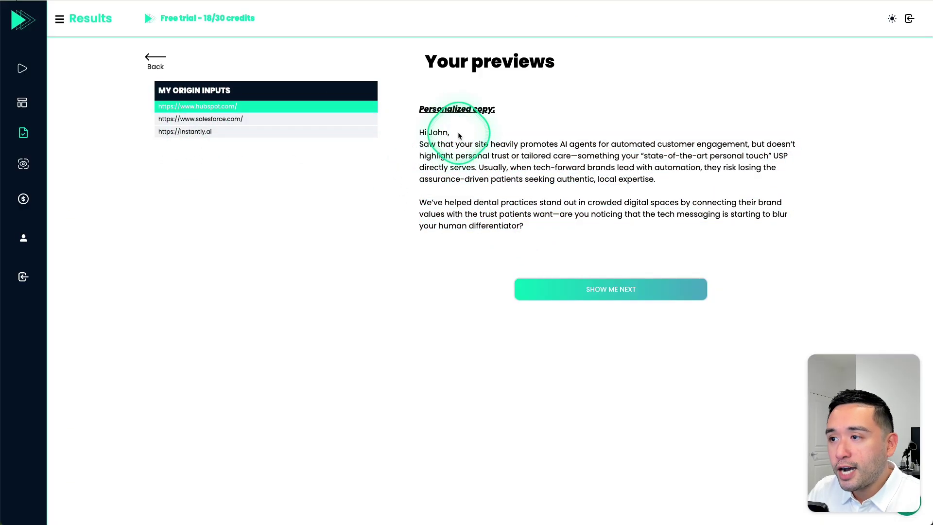
left_click_drag(424, 144, 562, 214)
left_click(561, 208)
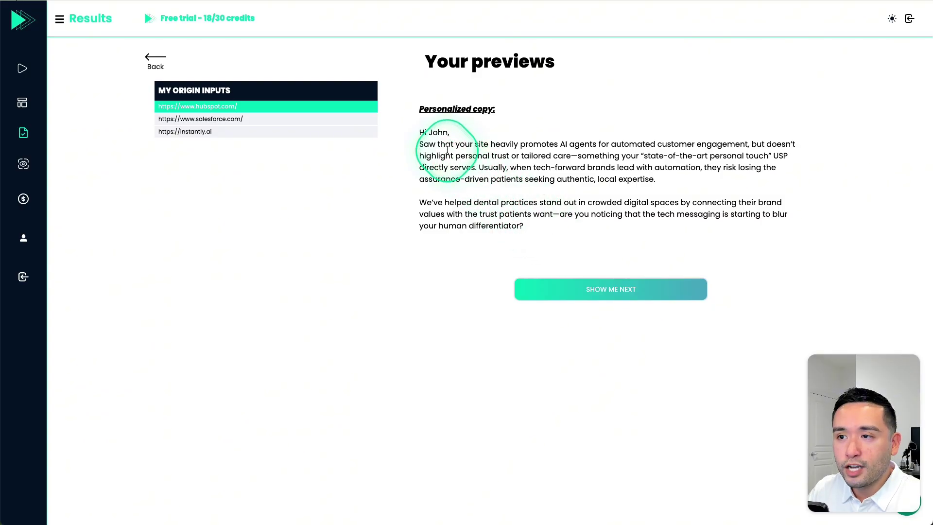
left_click_drag(429, 144, 526, 225)
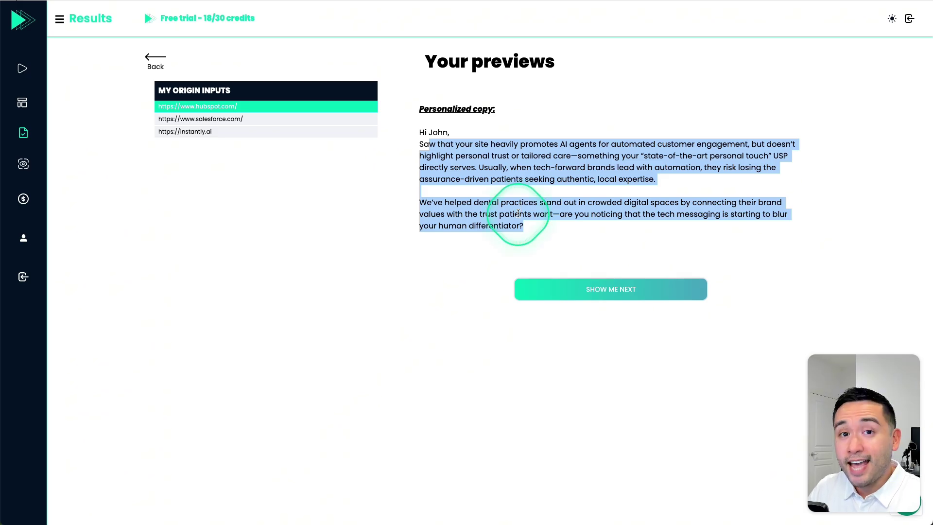
left_click(564, 287)
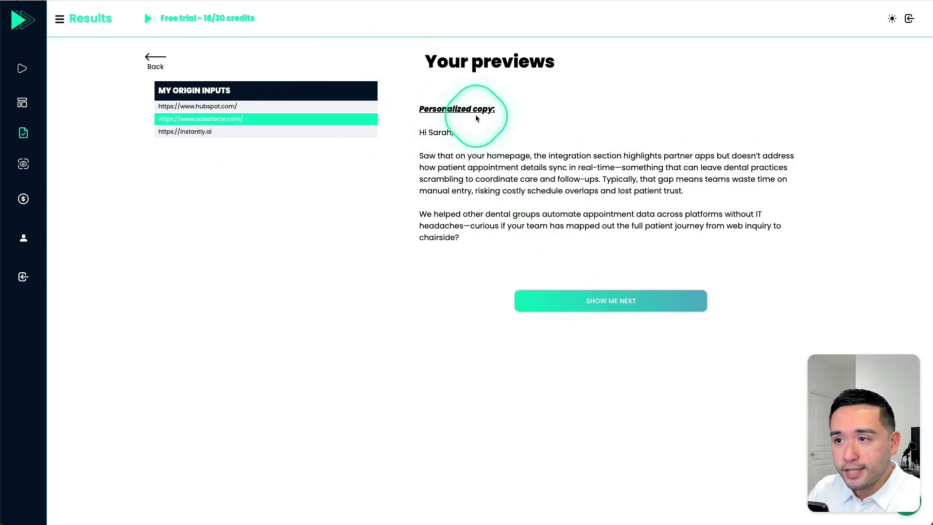
left_click(598, 305)
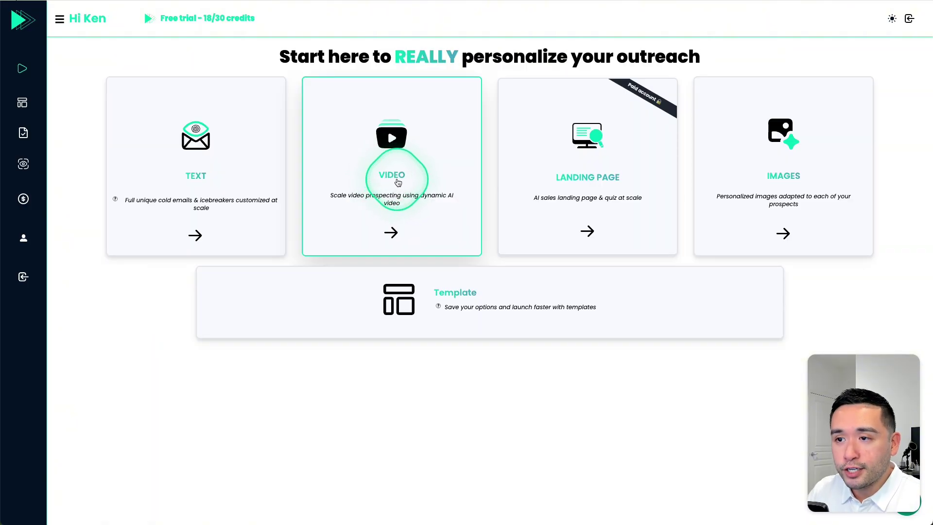
Step: Start a Video campaign with Websites as background and pick a personalization option
left_click(407, 178)
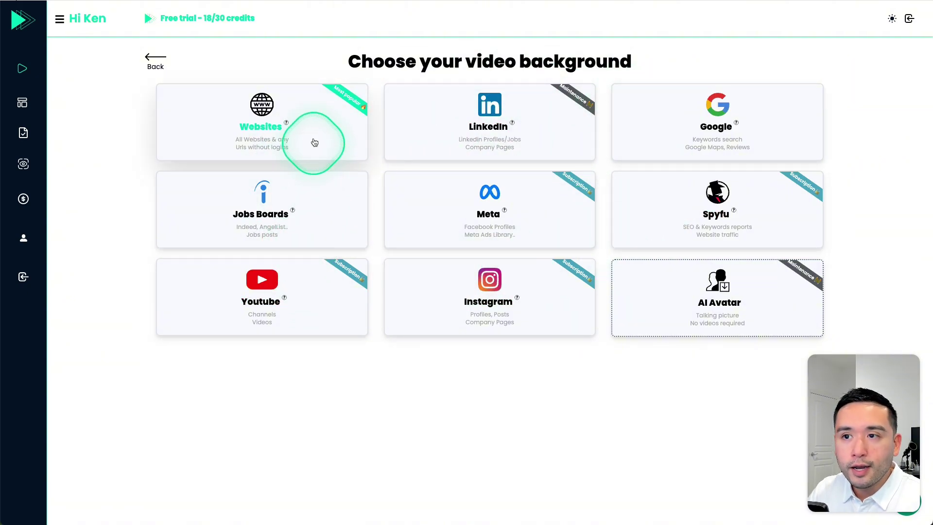
left_click(287, 142)
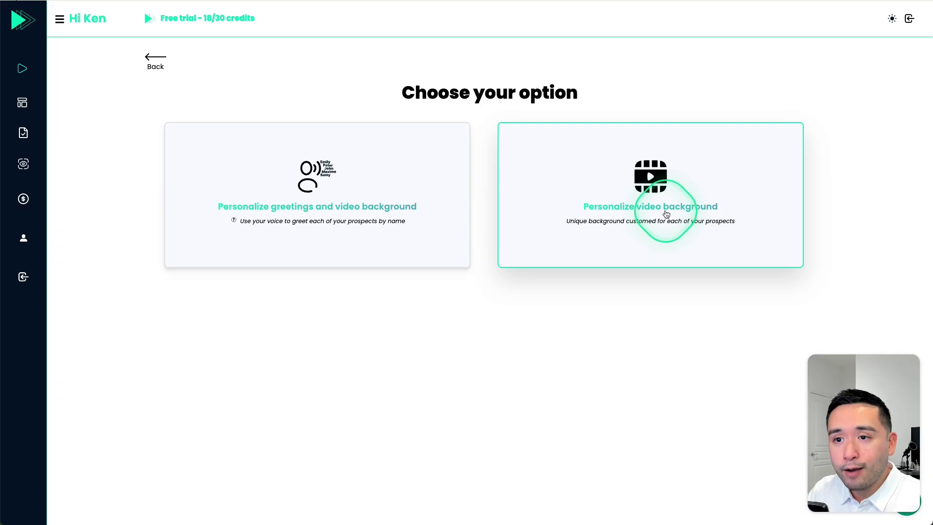
left_click(304, 194)
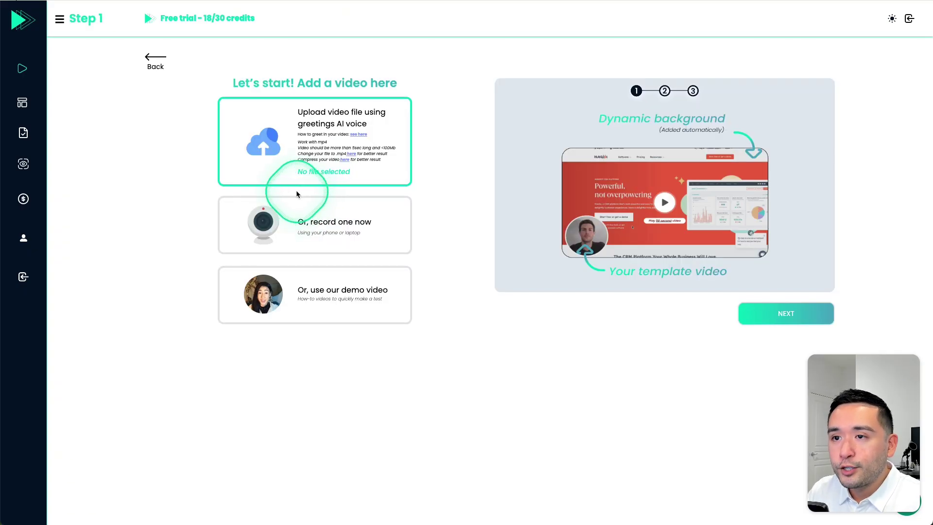
Step: Record a quick test take with the webcam, then stop and pause its playback
left_click(331, 216)
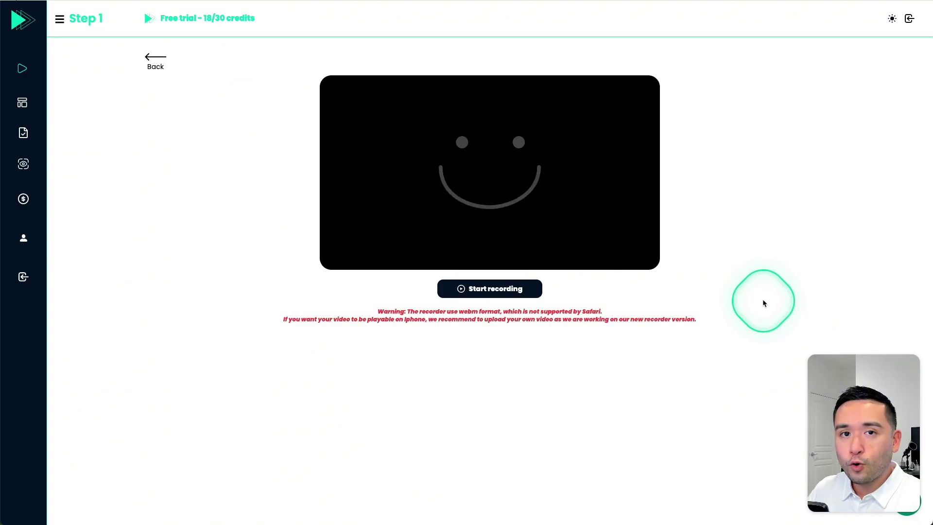
left_click(487, 291)
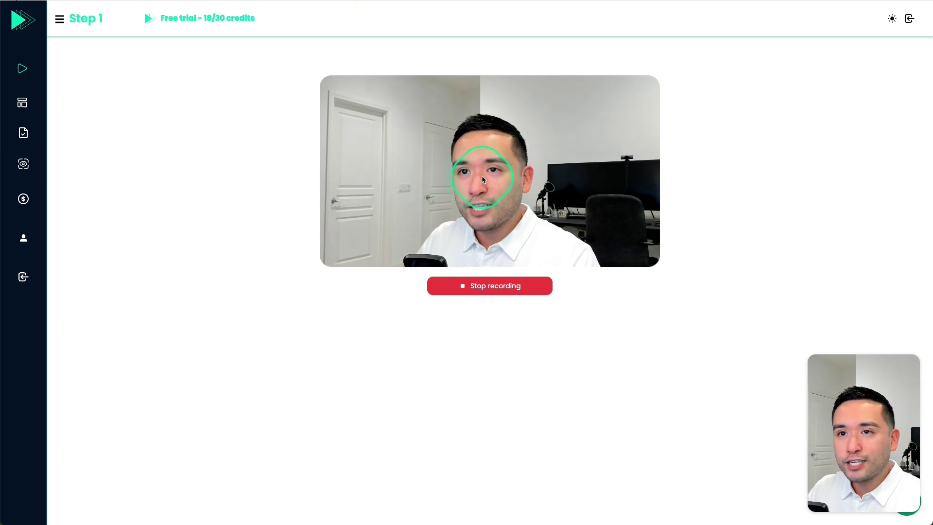
left_click(480, 285)
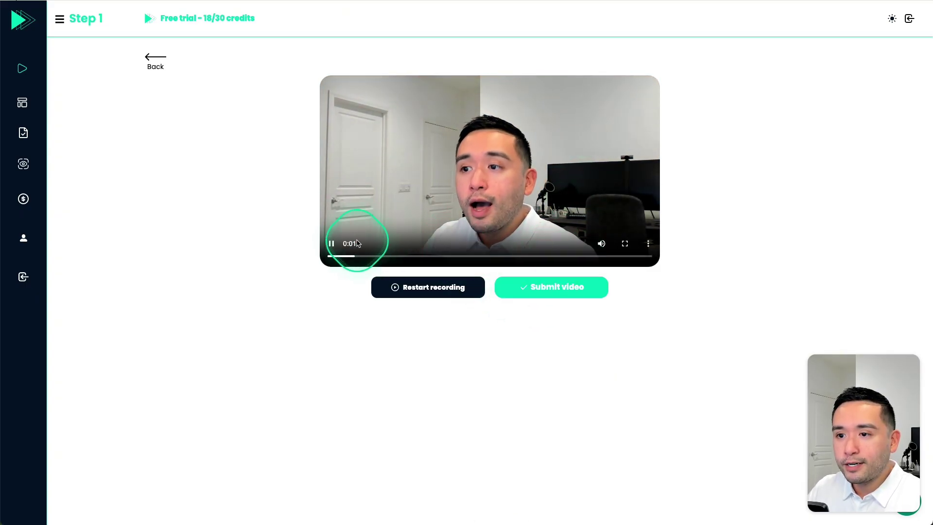
left_click(331, 243)
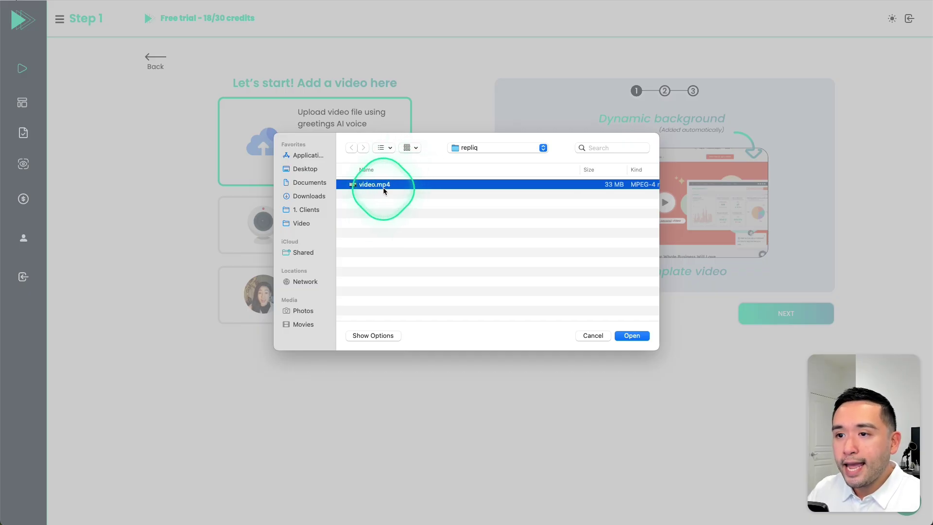
Step: Upload video.mp4 as the intro video and continue to step 2
left_click(638, 339)
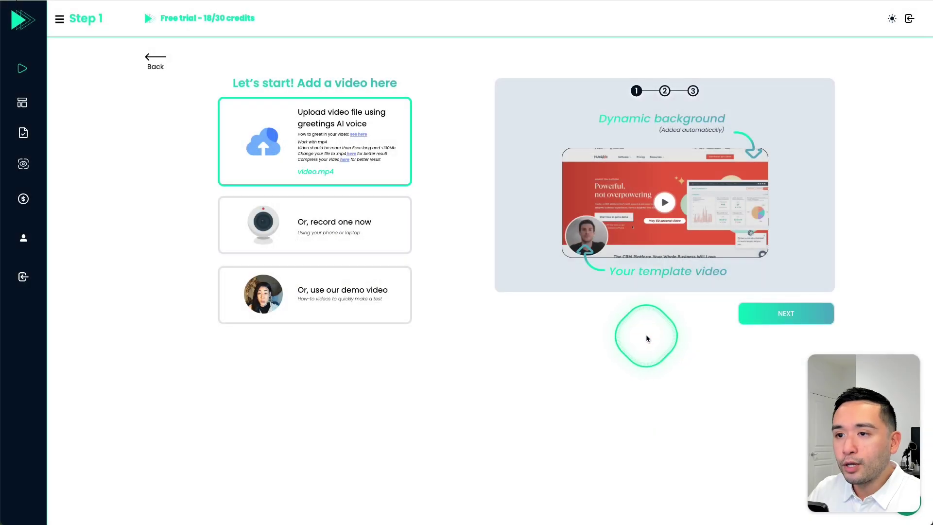
left_click(362, 162)
left_click(806, 316)
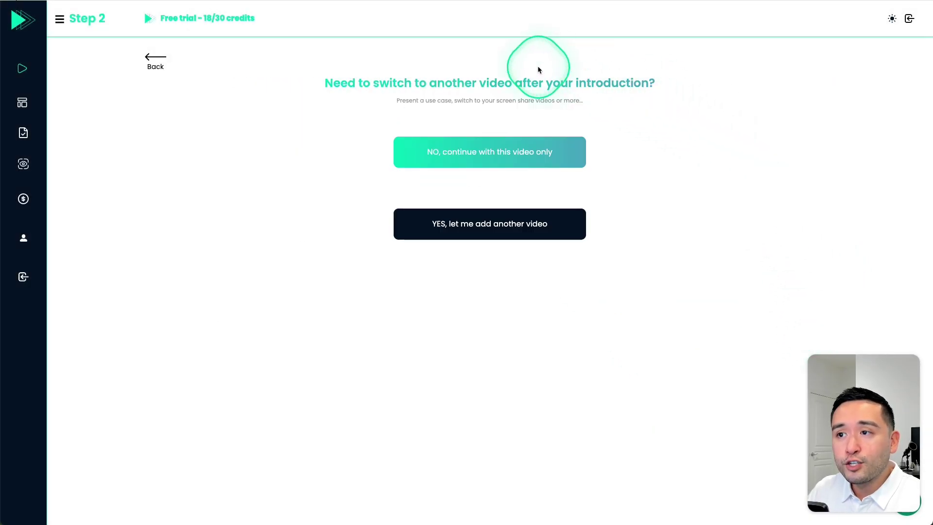
Step: Continue with the single intro video only, choose the example URLs as leads, and proceed to step 3
left_click_drag(533, 84, 646, 83)
left_click(641, 85)
left_click_drag(586, 84, 644, 84)
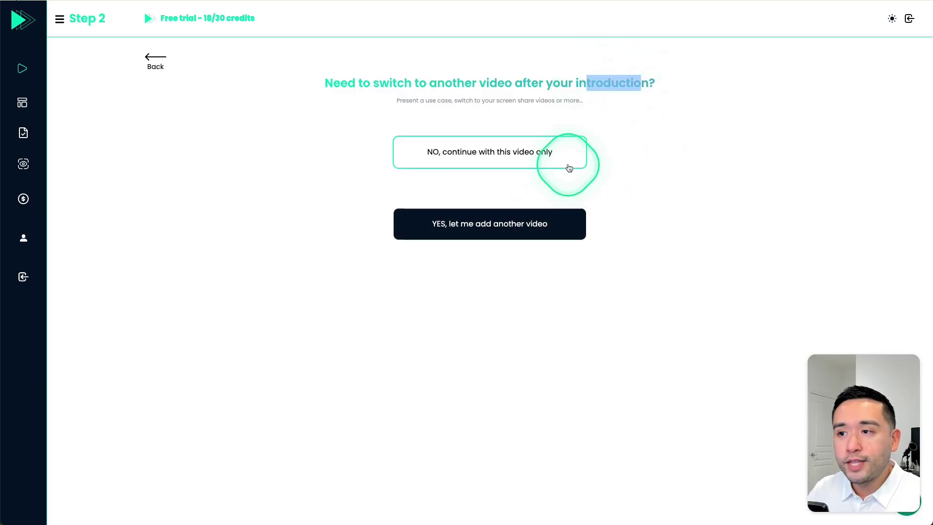
left_click(514, 155)
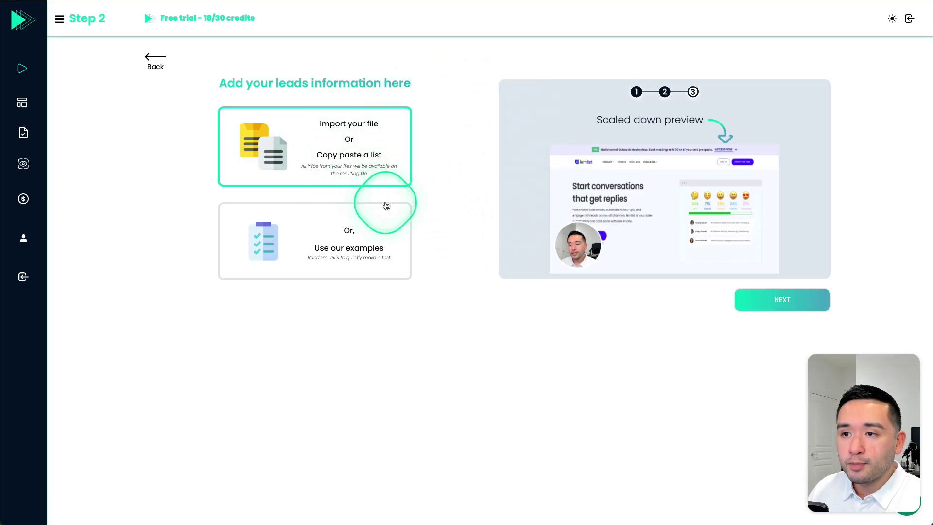
left_click(340, 243)
left_click(787, 302)
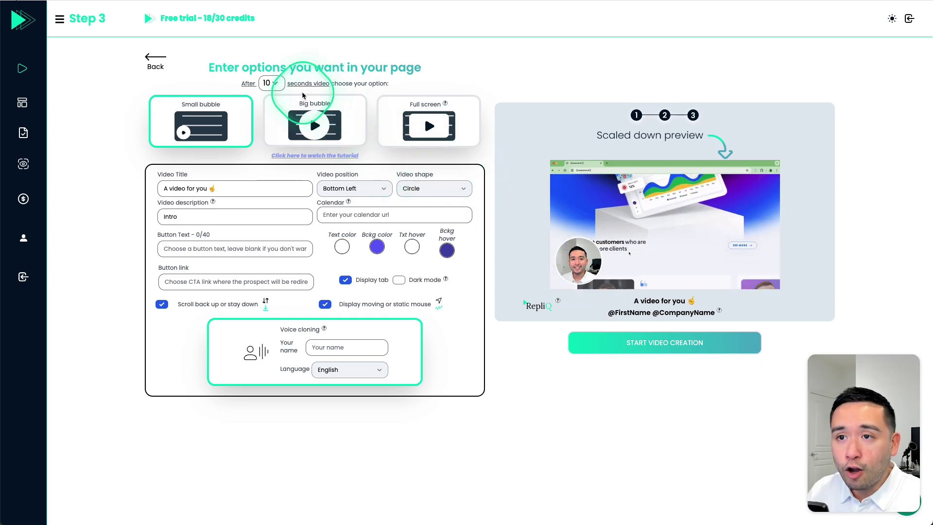
Step: Set the switch delay to 5 seconds and pick Big bubble after briefly trying Full screen
left_click(271, 83)
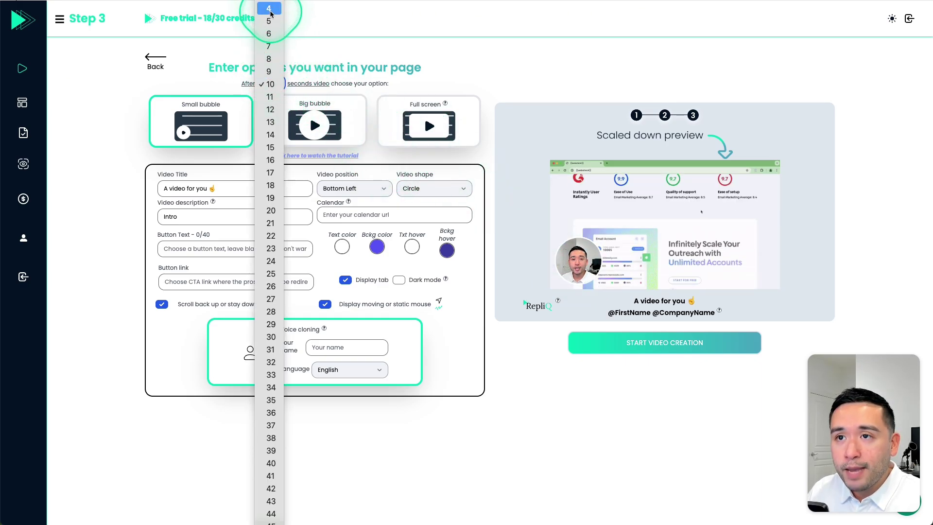
left_click(272, 22)
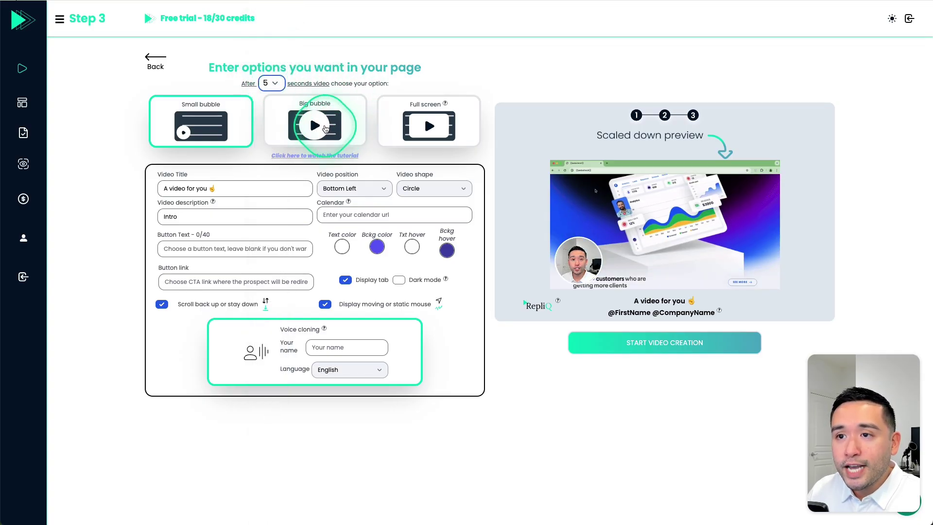
left_click(322, 128)
left_click(435, 131)
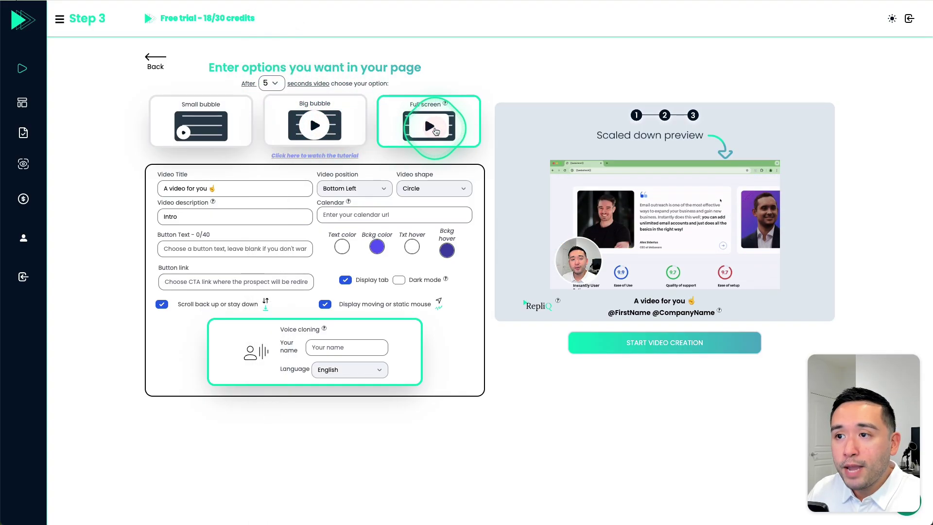
left_click(325, 127)
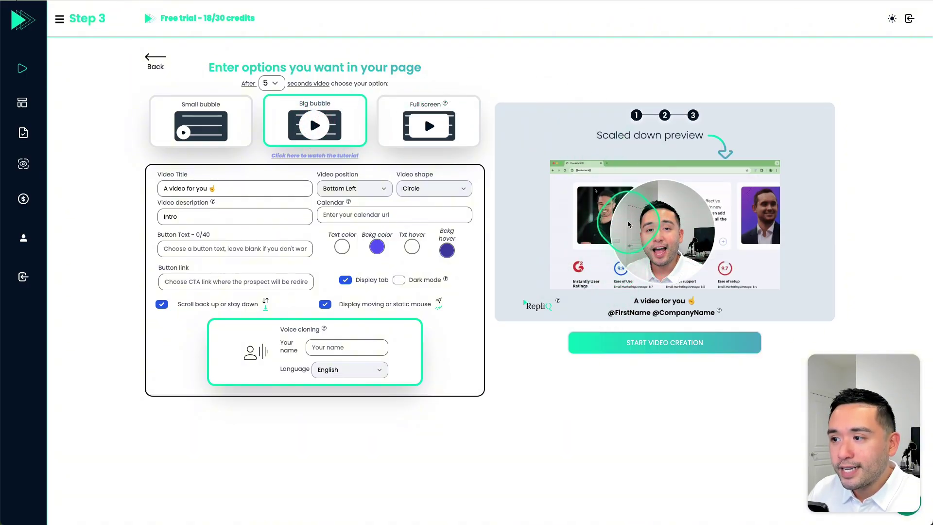
left_click_drag(222, 189, 152, 190)
Step: Review the video position choices and paste the calendar booking link into the Calendar field
left_click(638, 277)
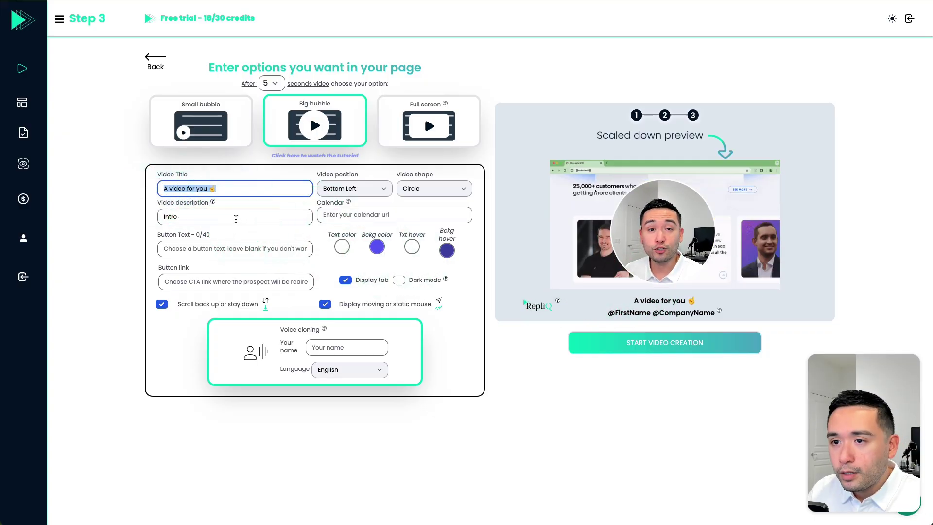
left_click_drag(346, 187, 495, 225)
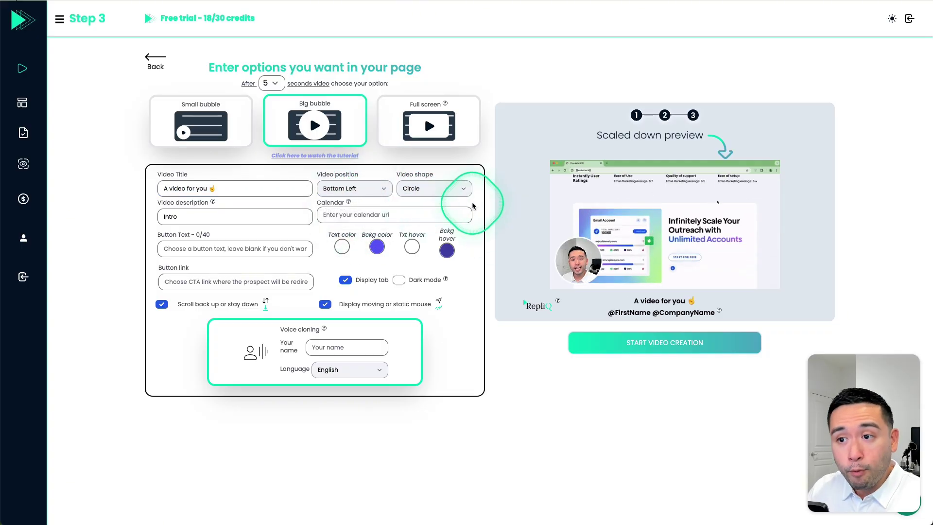
left_click(379, 216)
key("ctrl+v")
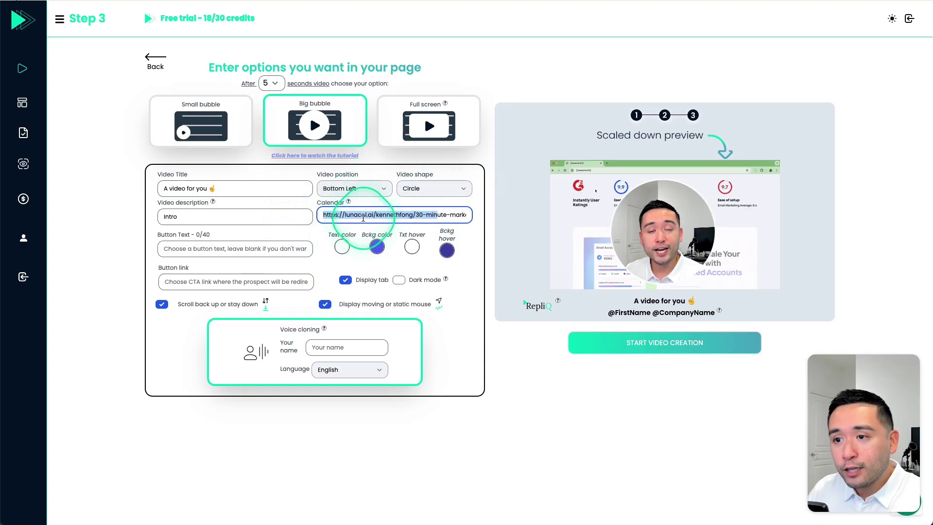
left_click(356, 216)
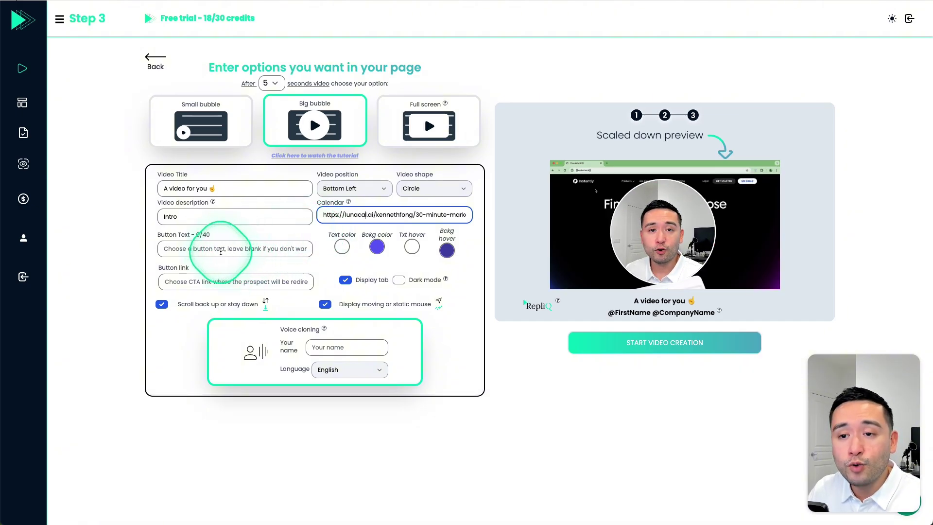
left_click(190, 249)
type("Let's Connect!")
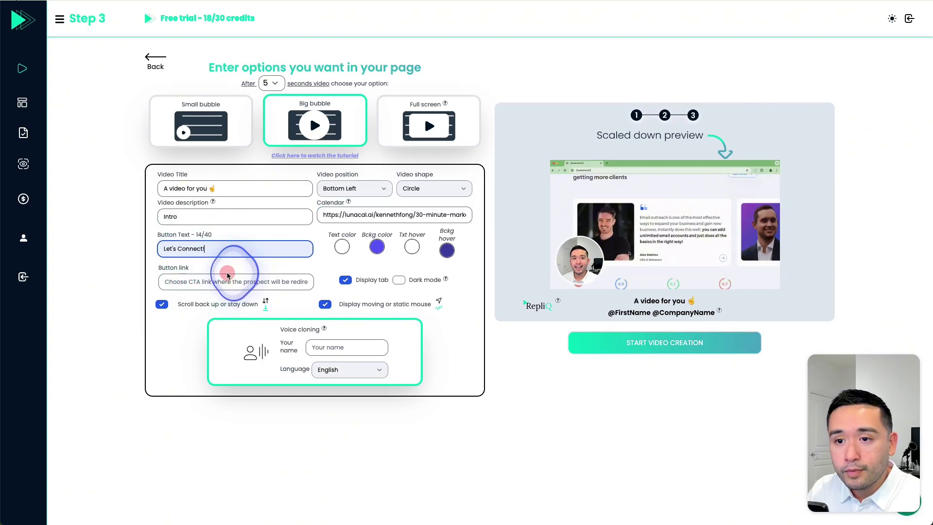
left_click(192, 282)
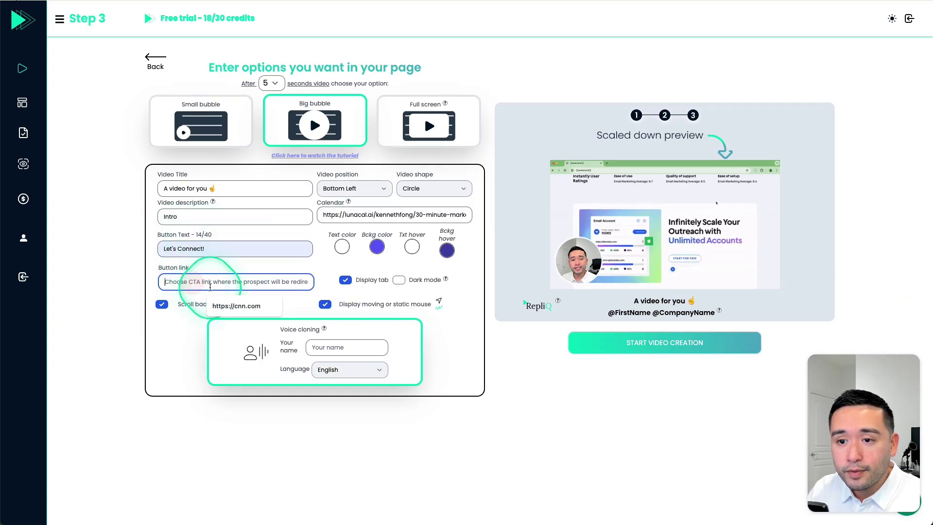
type("https://cnn.com")
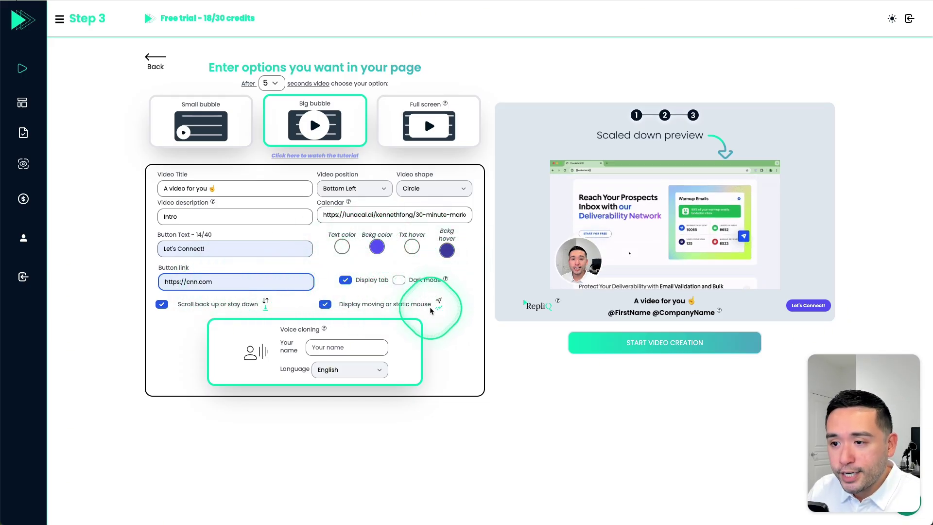
mouse_move(298, 335)
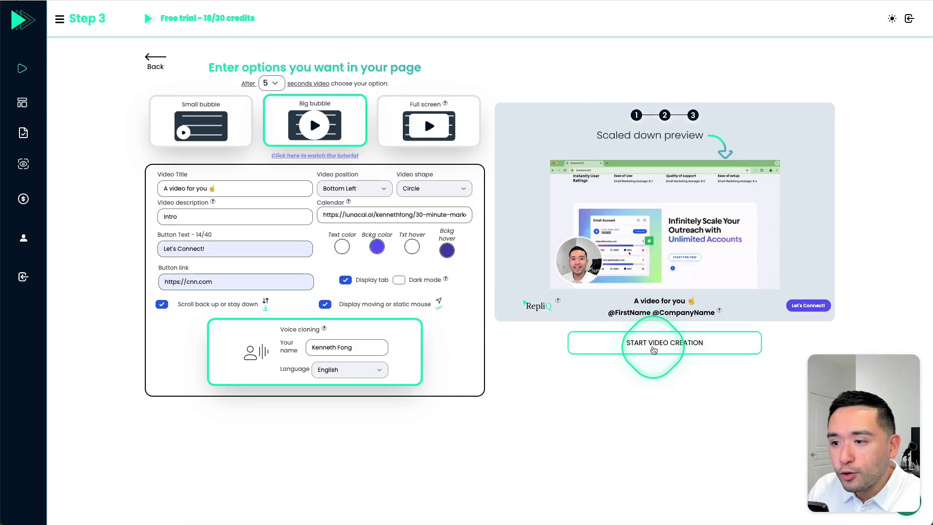
Step: Start video creation, open the Video (2) previews, and play then pause the HubSpot preview
left_click(654, 347)
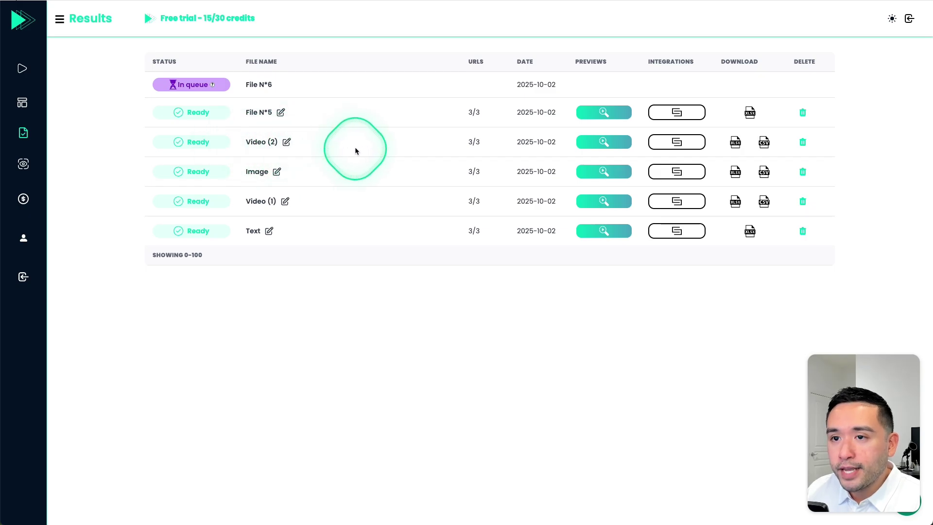
left_click(599, 143)
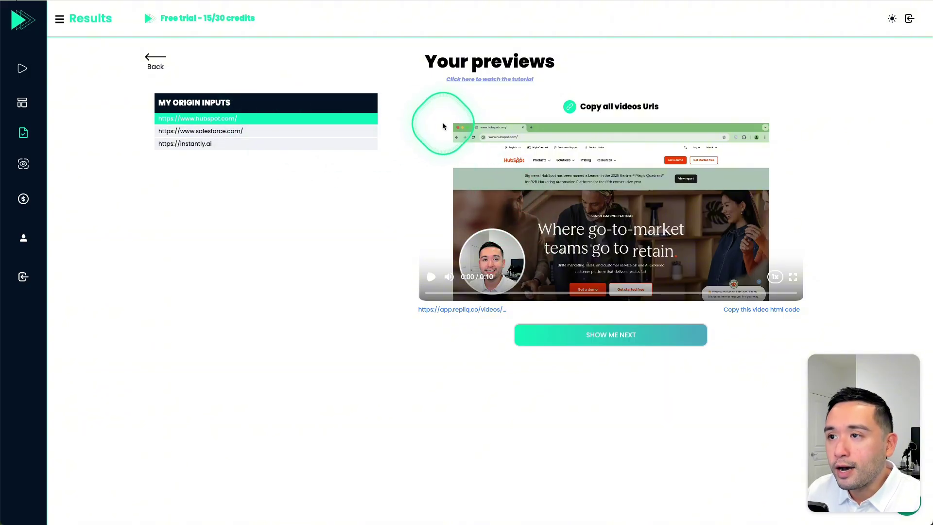
left_click(430, 278)
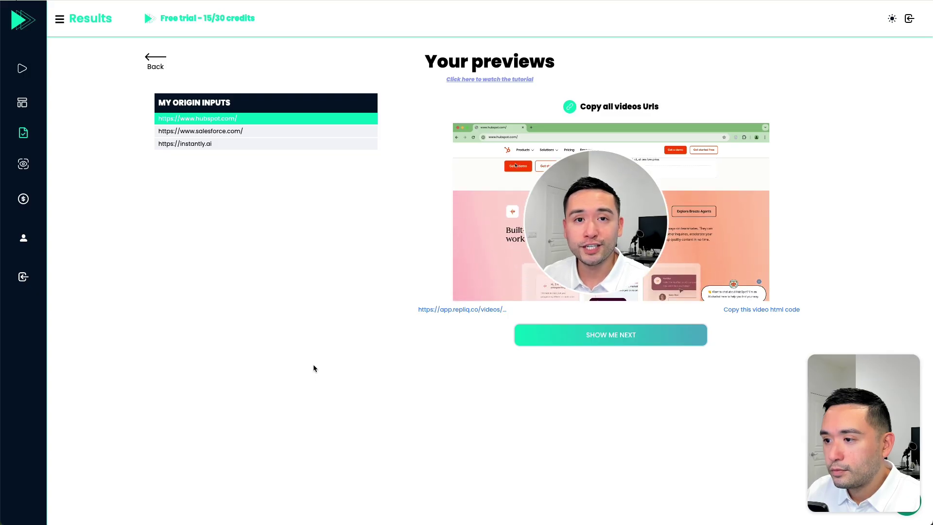
left_click(314, 365)
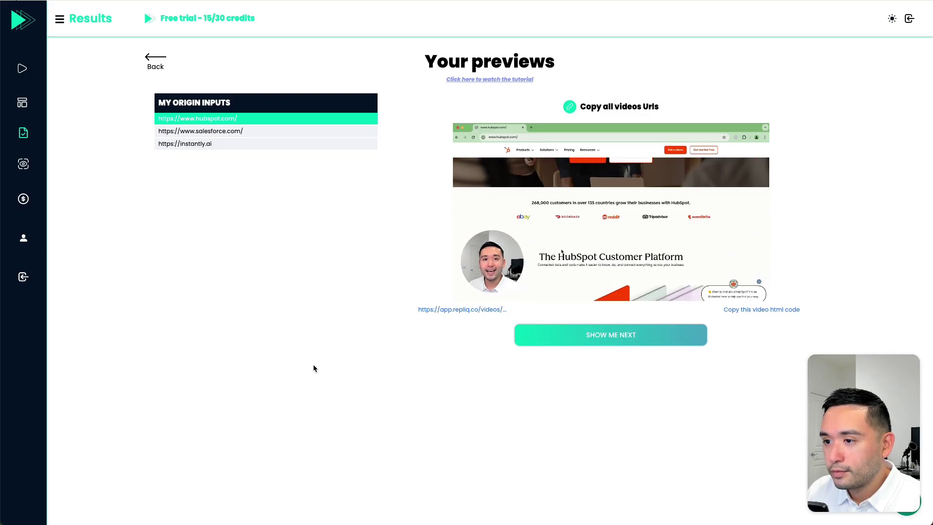
left_click(313, 365)
left_click(452, 294)
left_click(431, 277)
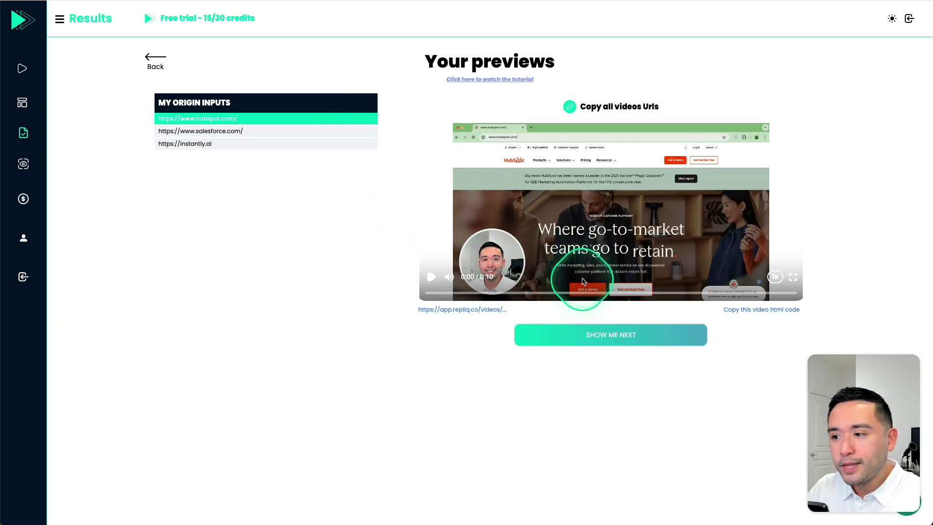
Step: Move to the Salesforce preview and play then pause its video
left_click(575, 333)
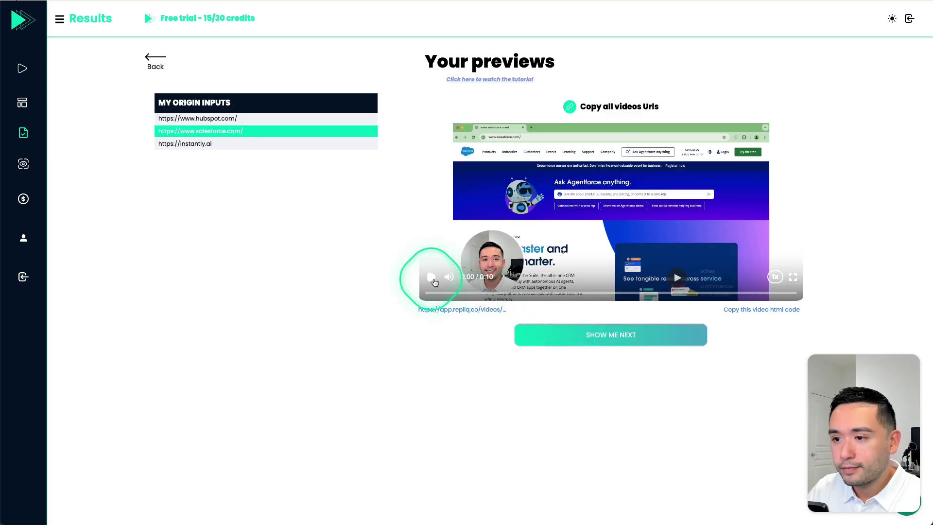
left_click(431, 278)
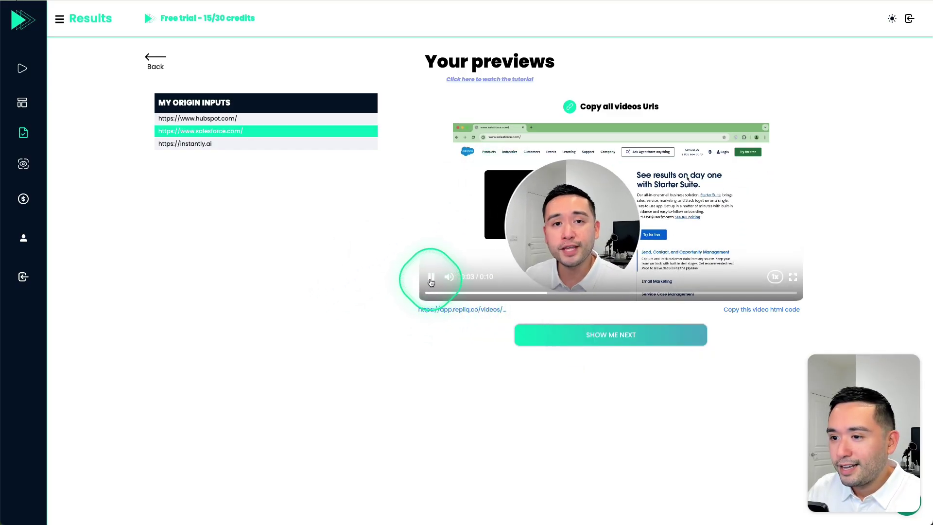
left_click(431, 280)
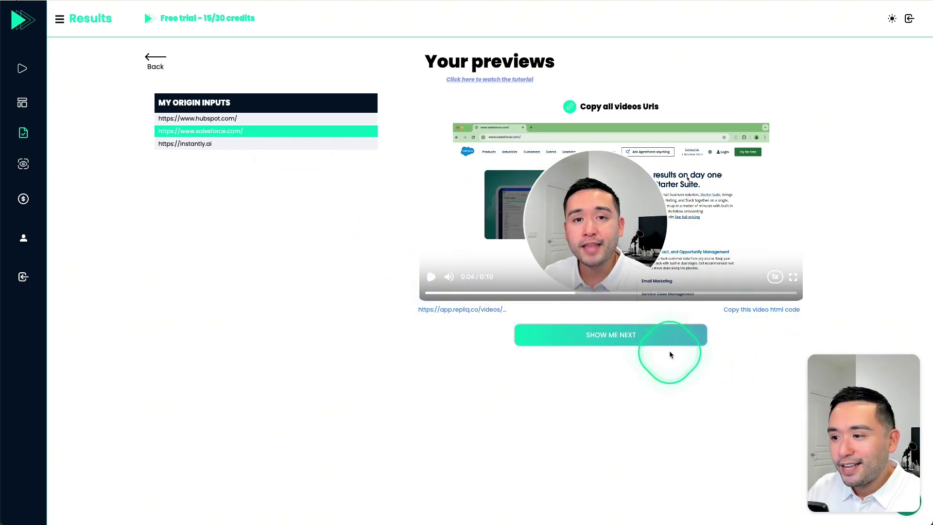
Step: Watch the Instantly preview from the start and copy its video HTML code for e-mail
left_click(651, 348)
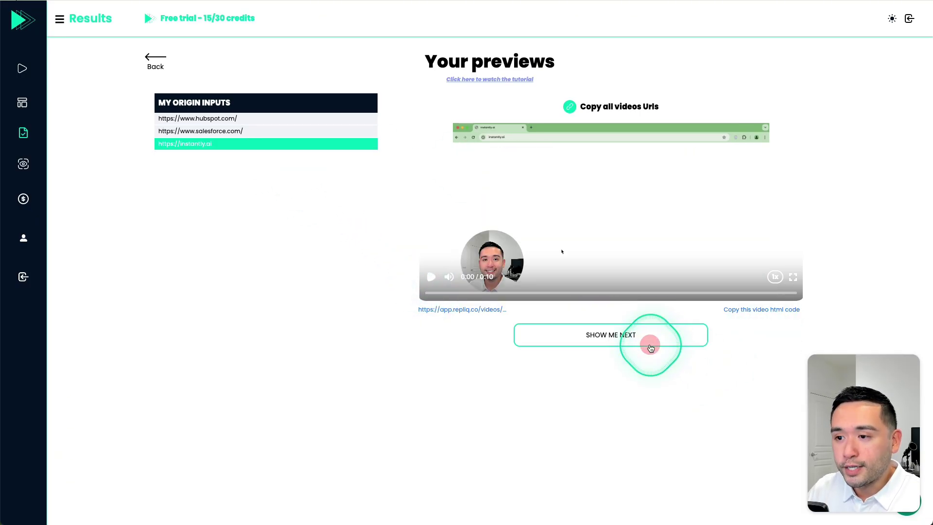
left_click(434, 278)
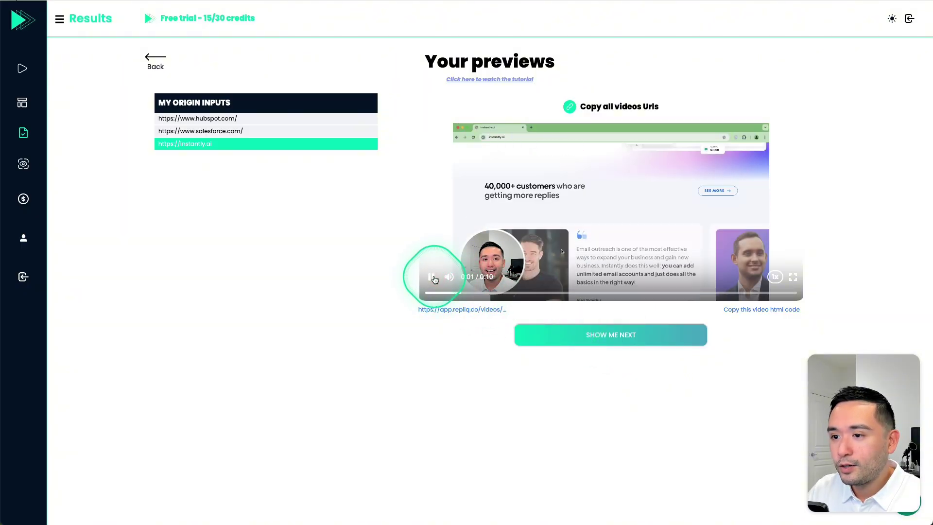
left_click(434, 278)
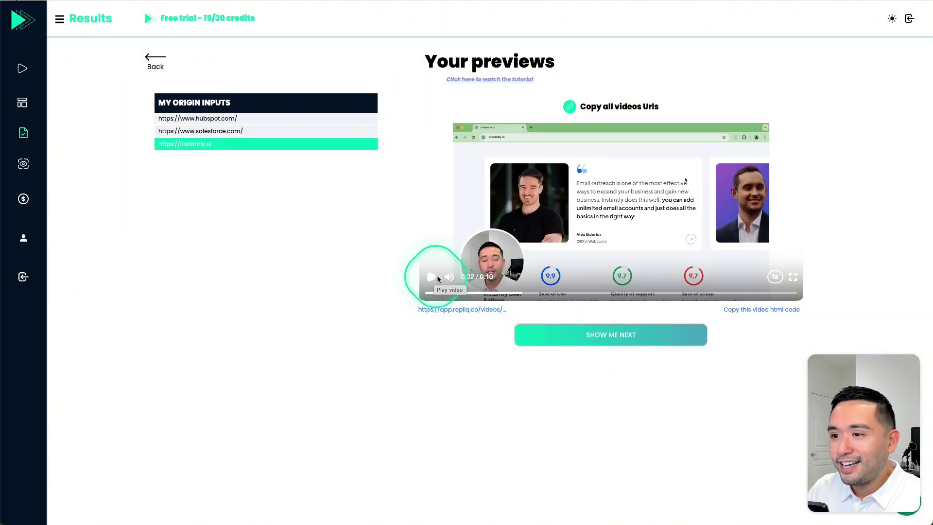
left_click(430, 278)
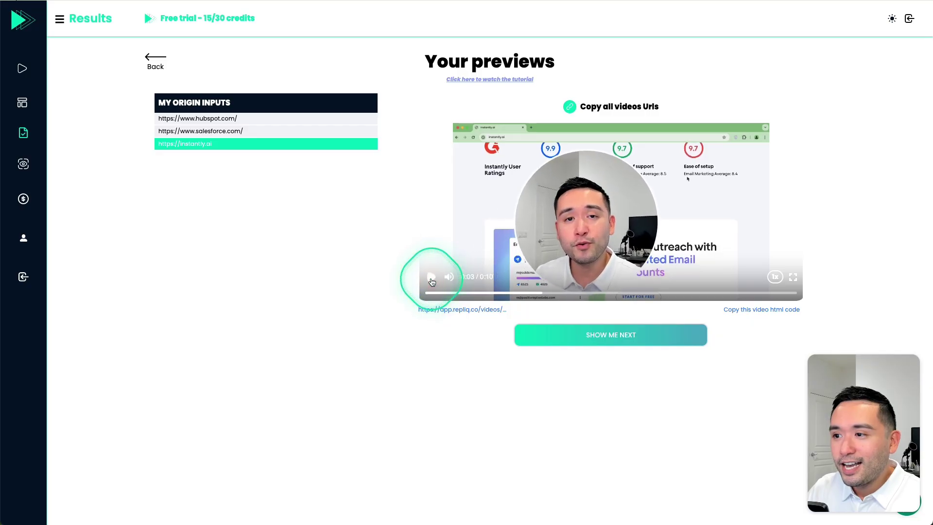
left_click(429, 277)
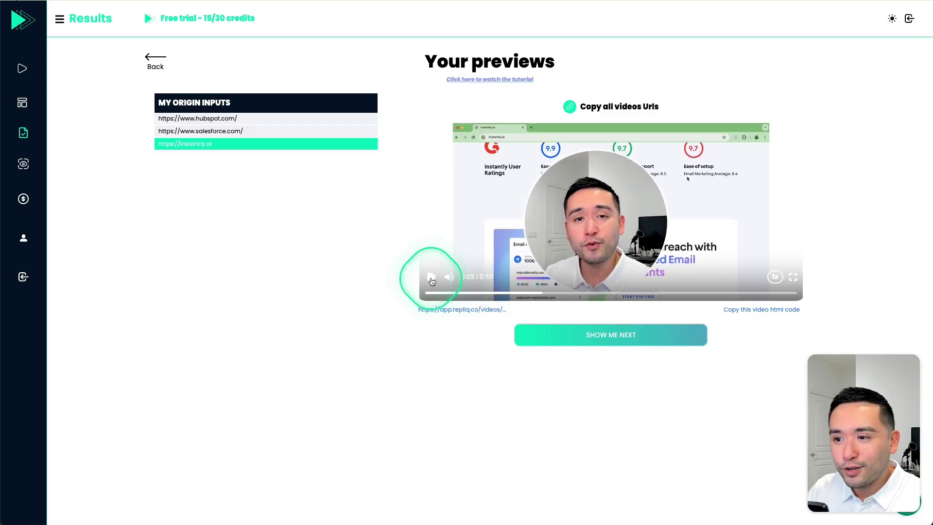
left_click(431, 278)
left_click(562, 296)
left_click_drag(562, 296, 393, 298)
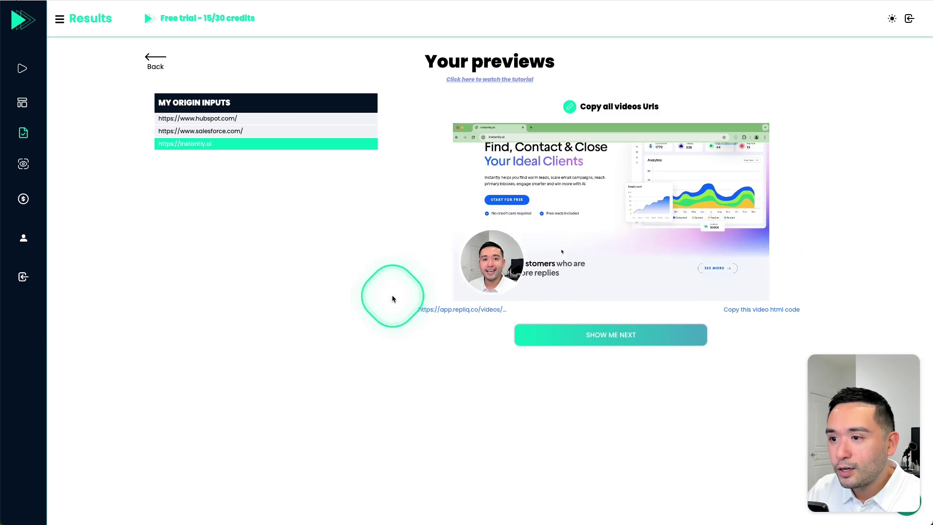
left_click(430, 278)
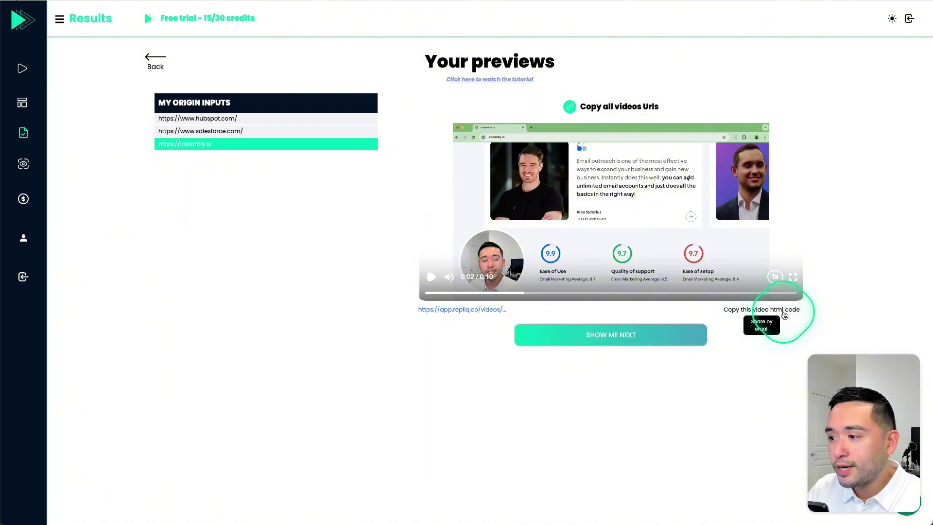
left_click(784, 315)
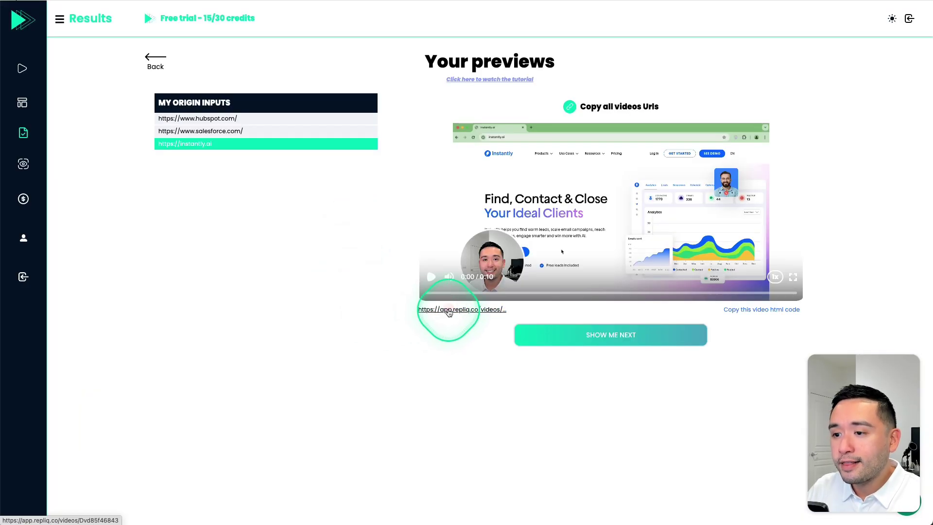
Step: Open the personalised video landing page from the Watch Video link in the Gmail draft
left_click(448, 311)
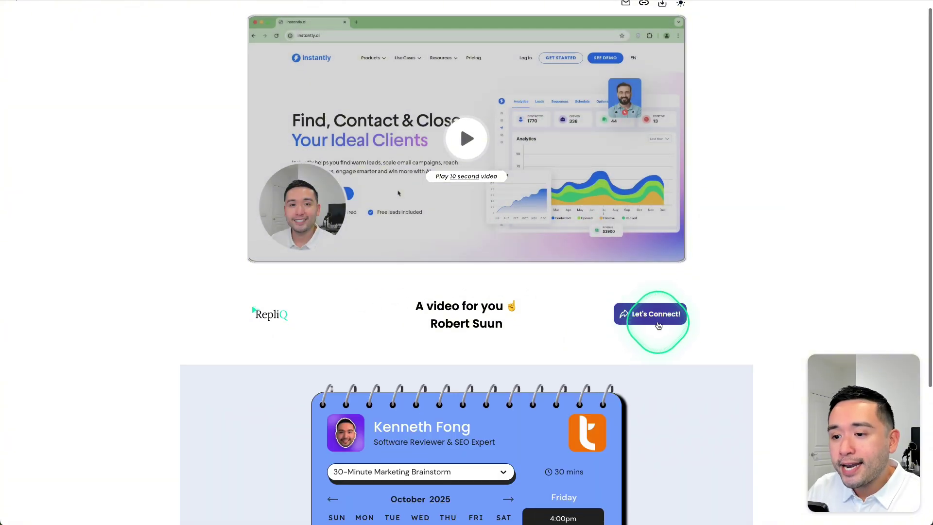
Step: Scroll down to the landing page's booking calendar and pick October 3
scroll(702, 312, "down", 4)
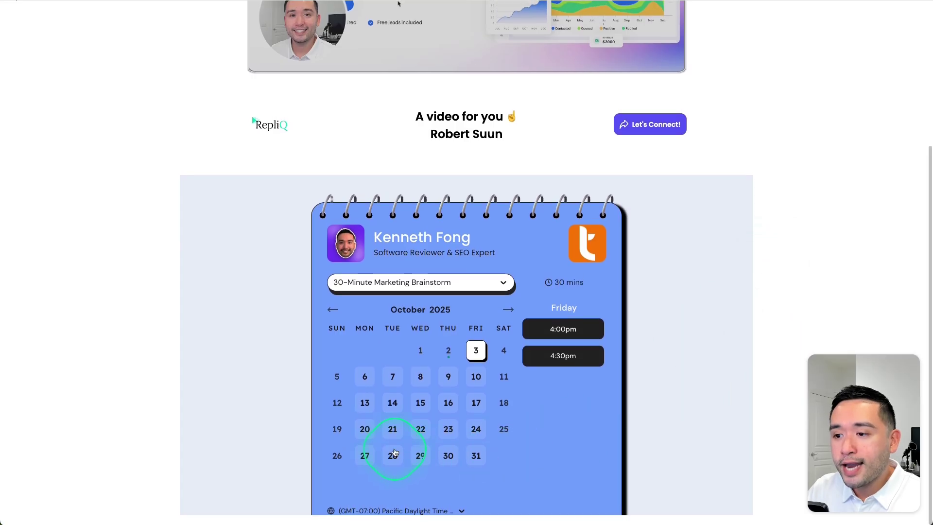
left_click(476, 354)
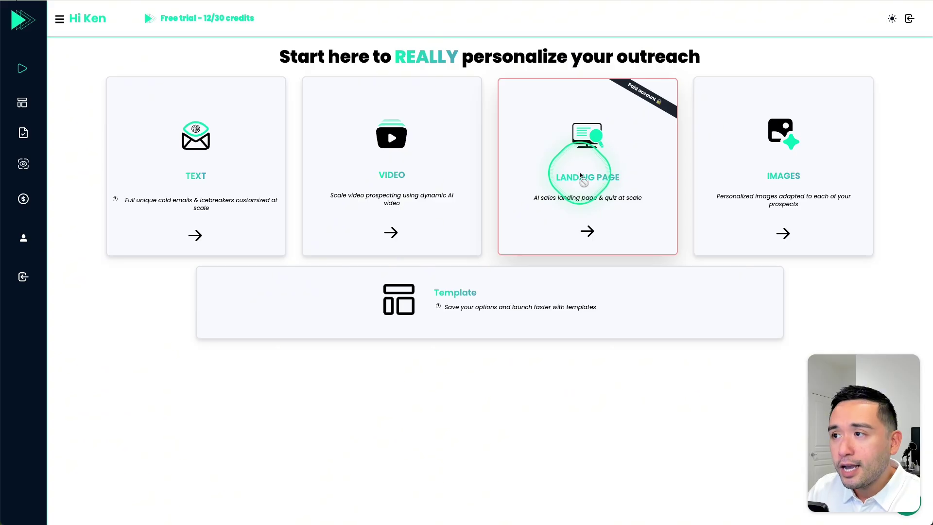
Step: Start an Images outreach campaign and choose the Personalized AI images option
left_click(806, 169)
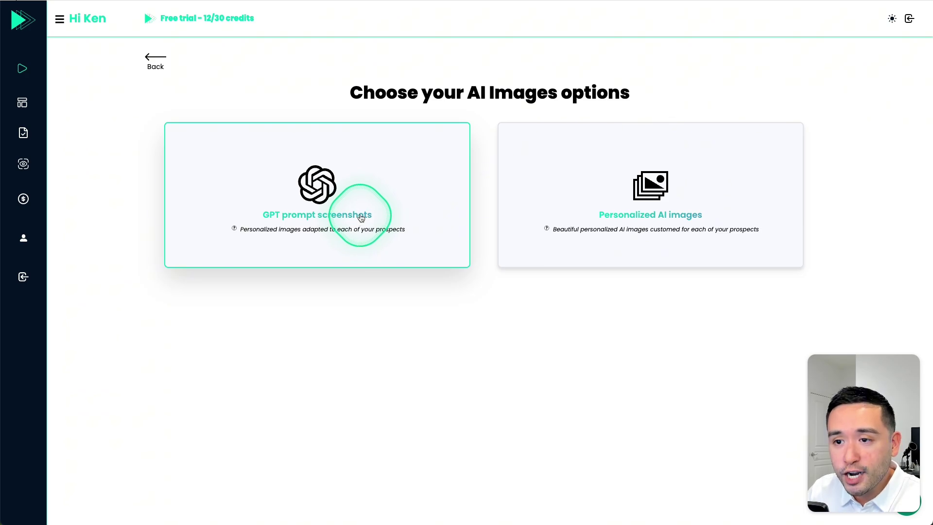
mouse_move(265, 229)
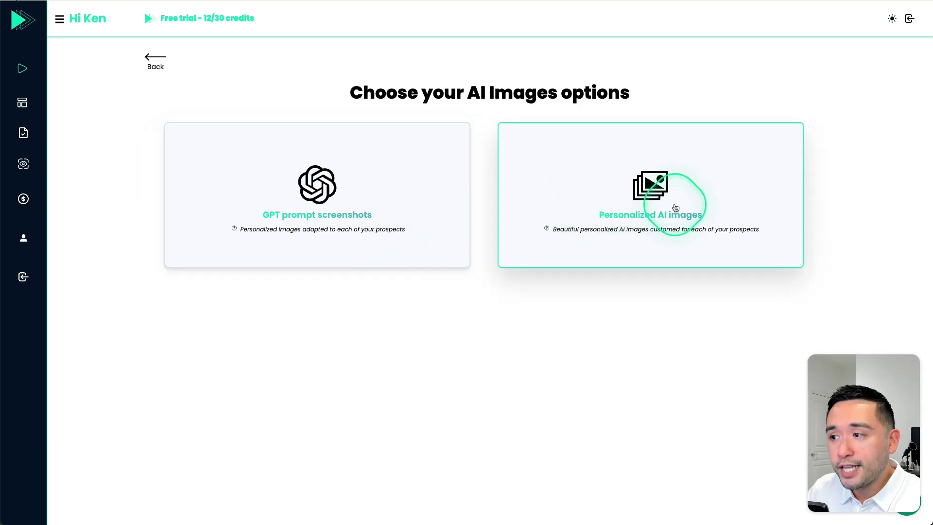
mouse_move(610, 239)
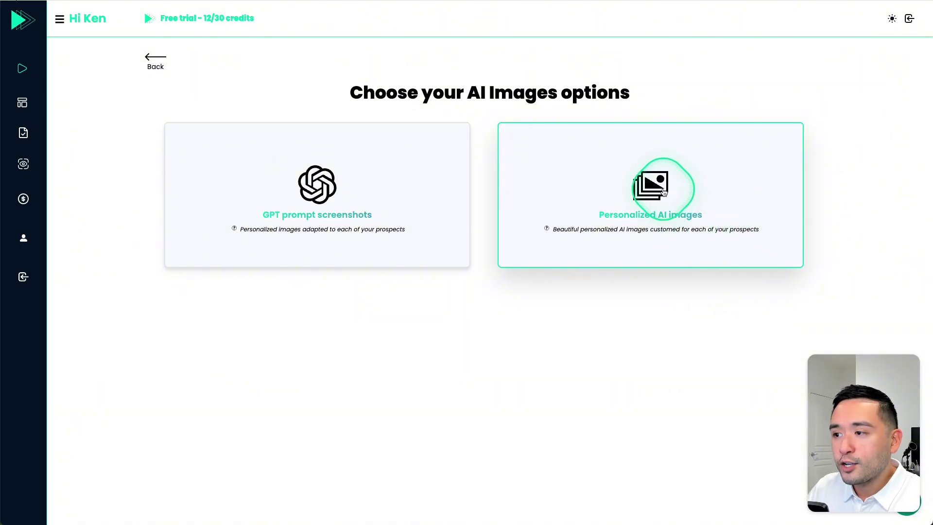
left_click(627, 216)
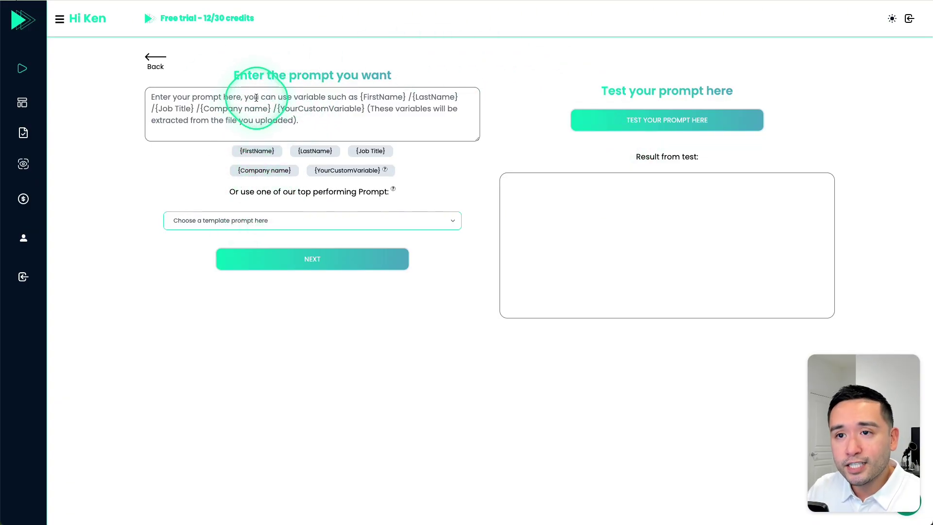
Step: Browse the ready-made template prompts list and close it without choosing one
left_click_drag(237, 75, 367, 70)
left_click(394, 72)
mouse_move(334, 169)
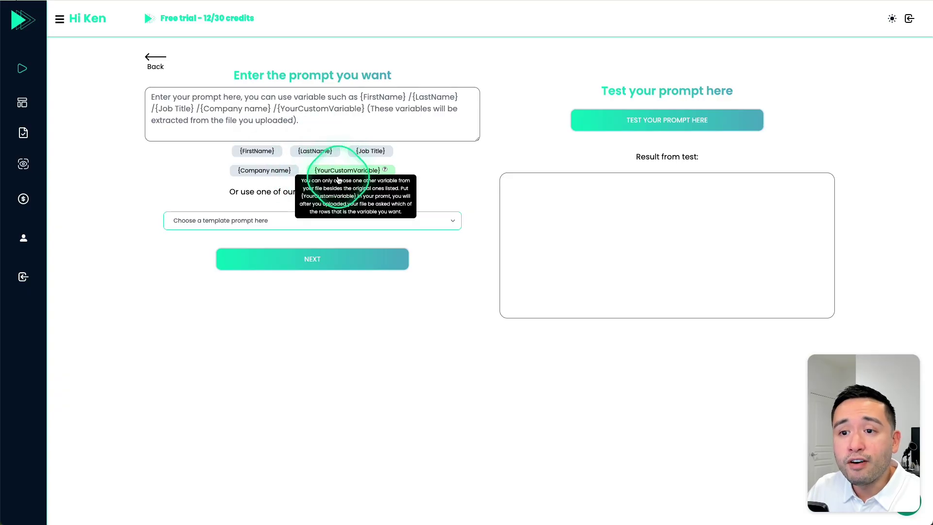
left_click(213, 223)
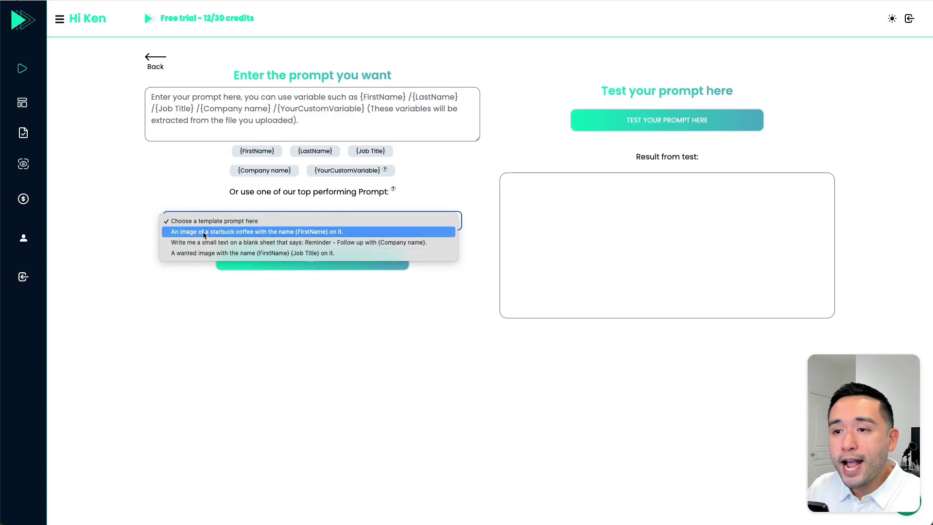
left_click(171, 159)
Step: Open the Image batch previews and step through each prospect's personalised coffee-cup image
left_click(23, 133)
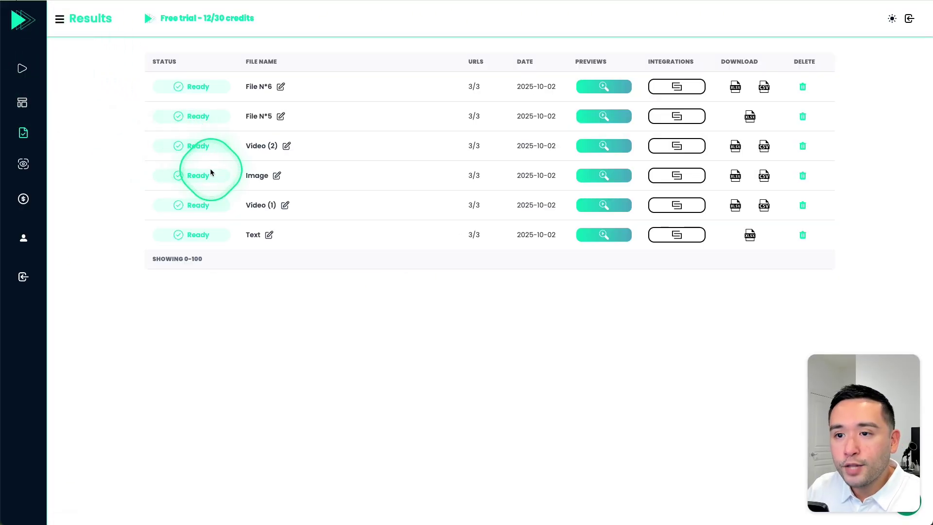
left_click(598, 181)
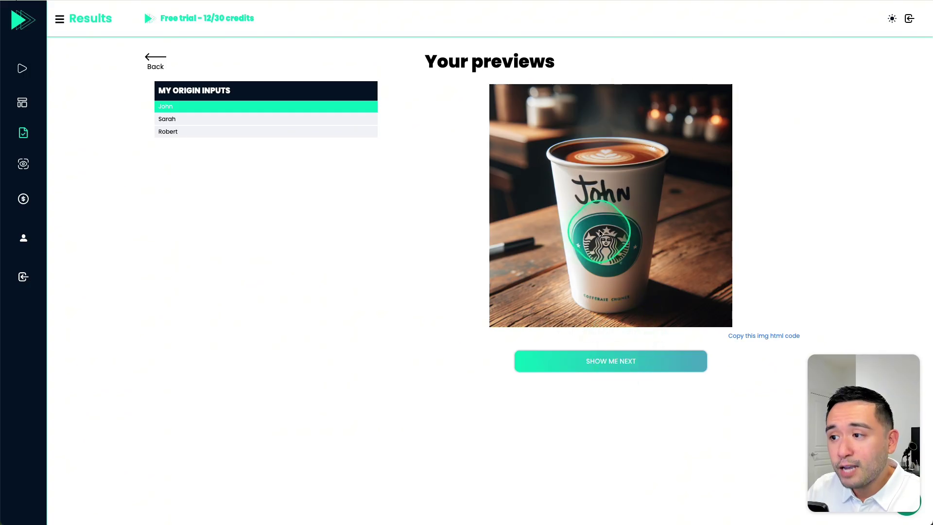
left_click(626, 365)
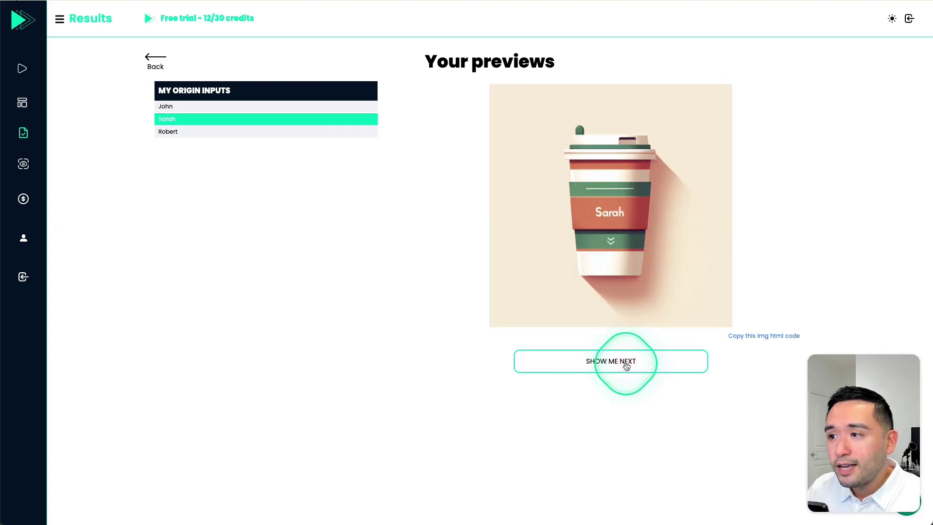
left_click(626, 365)
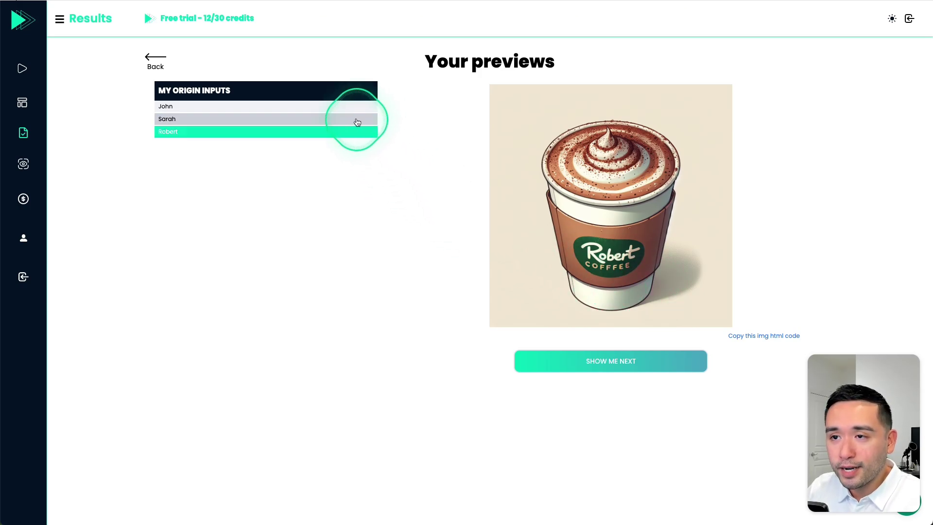
Step: Compare the three prospects' cup previews and copy the first prospect's image HTML code
left_click(354, 107)
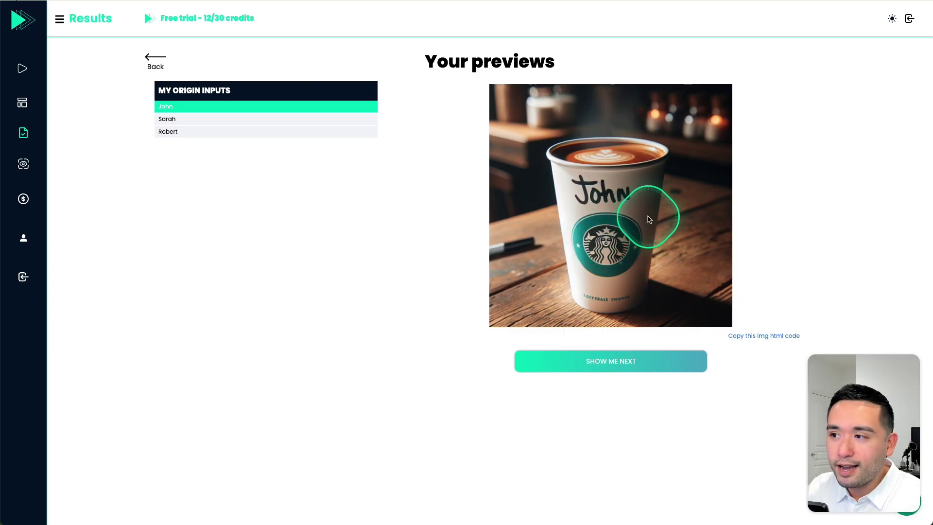
left_click(362, 119)
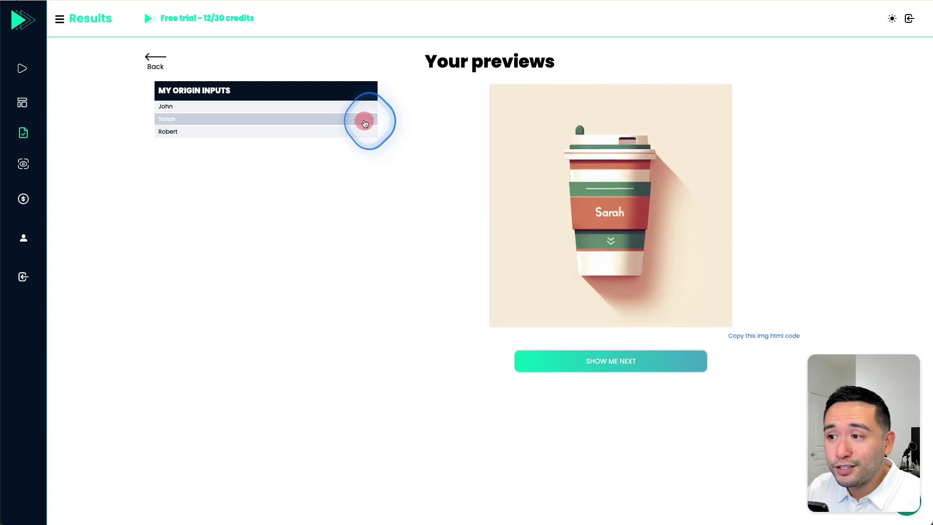
left_click(344, 133)
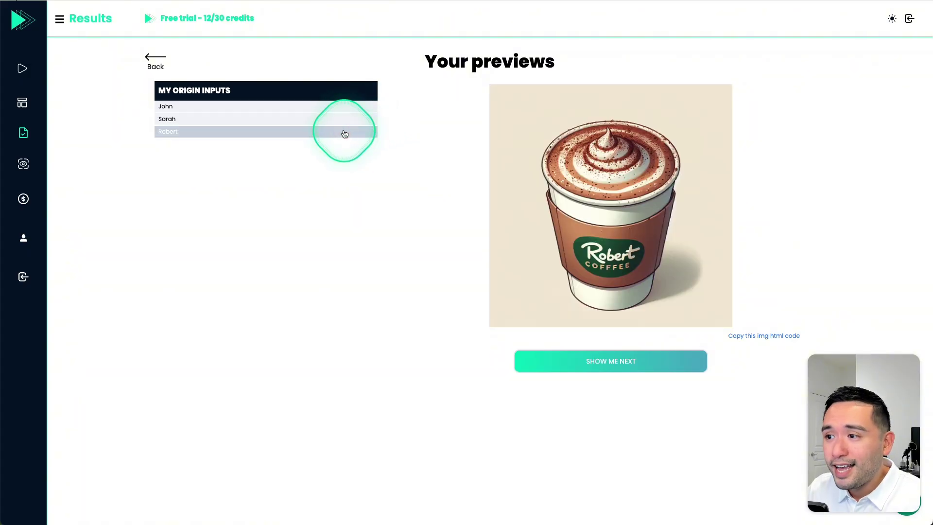
left_click(258, 106)
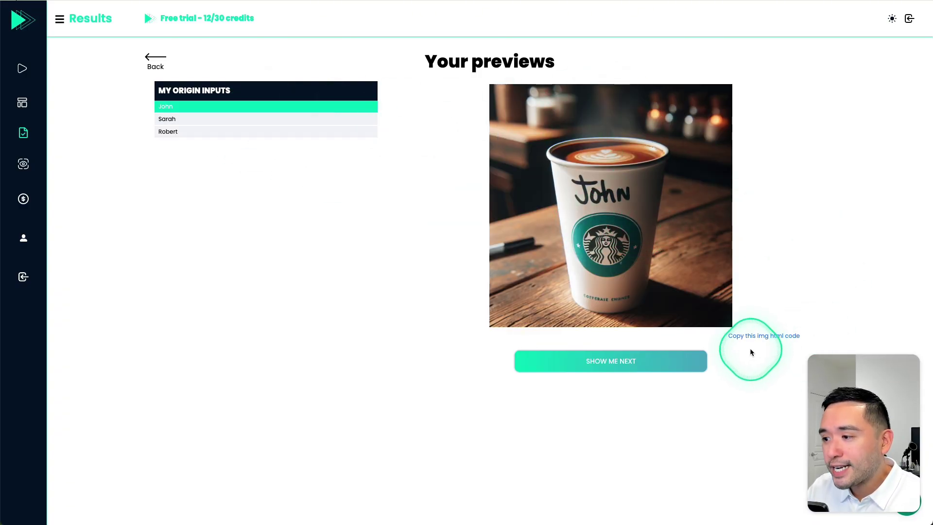
left_click(764, 337)
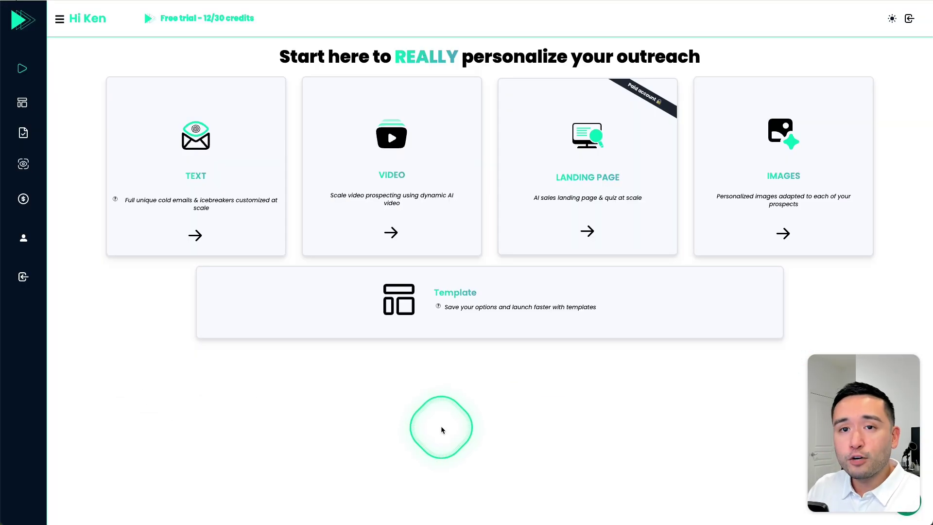
Step: Pick the Content Machine Video template, then go back to the saved Templates list
left_click(451, 299)
left_click(369, 133)
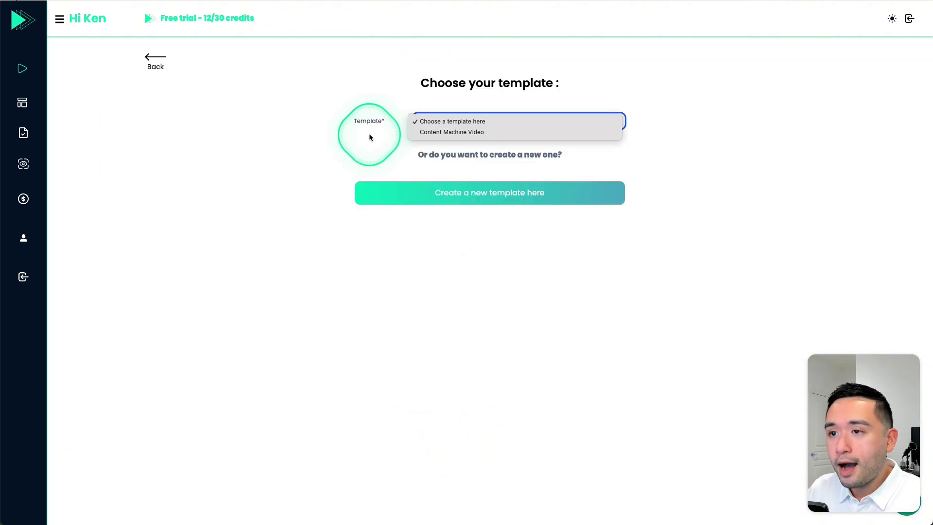
left_click(463, 134)
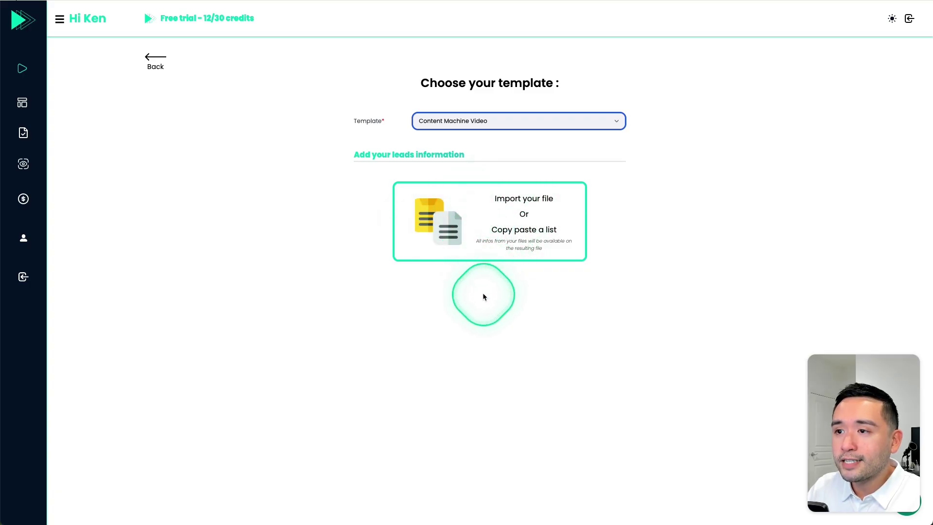
left_click(165, 57)
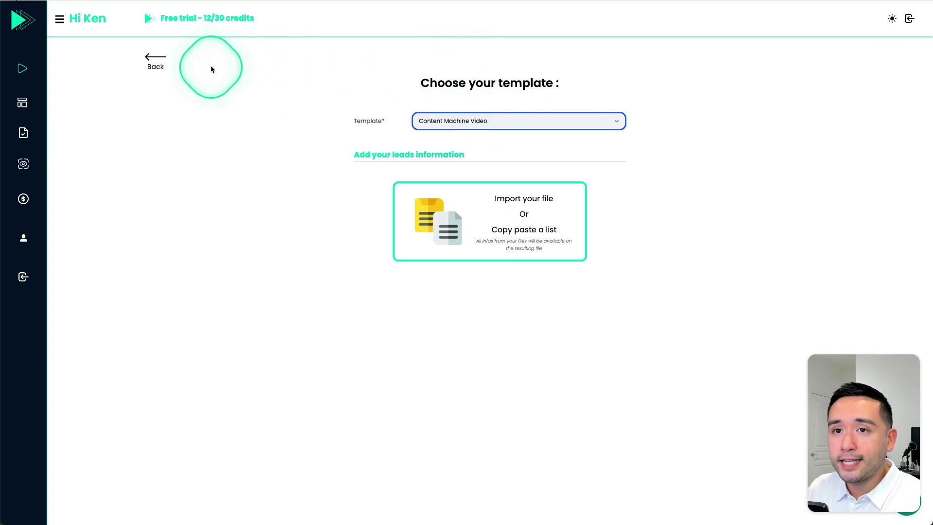
left_click(159, 61)
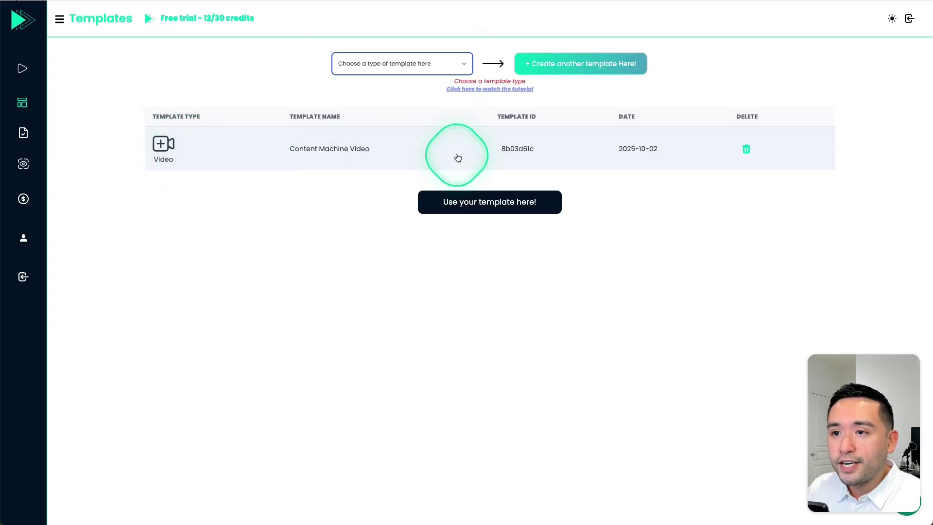
Step: Choose Video scale as the template type and create a new 'My video template'
left_click(446, 62)
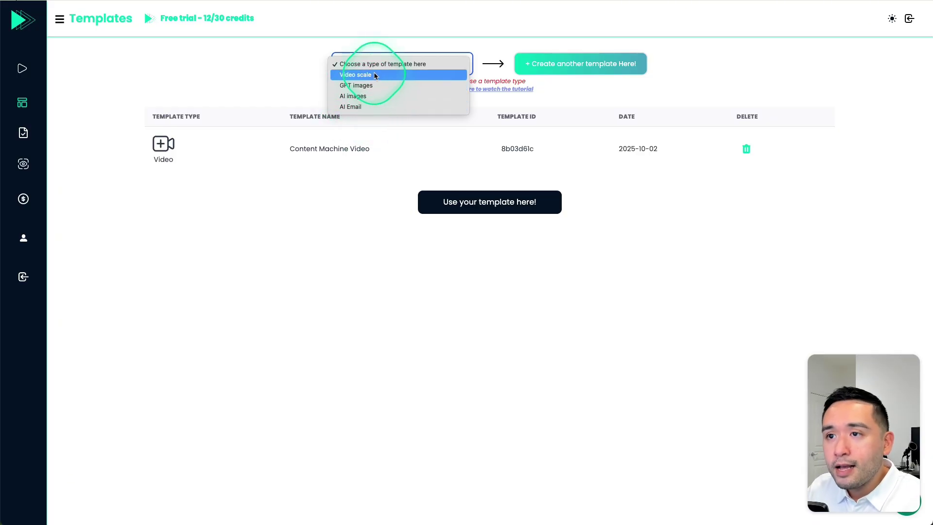
left_click(360, 76)
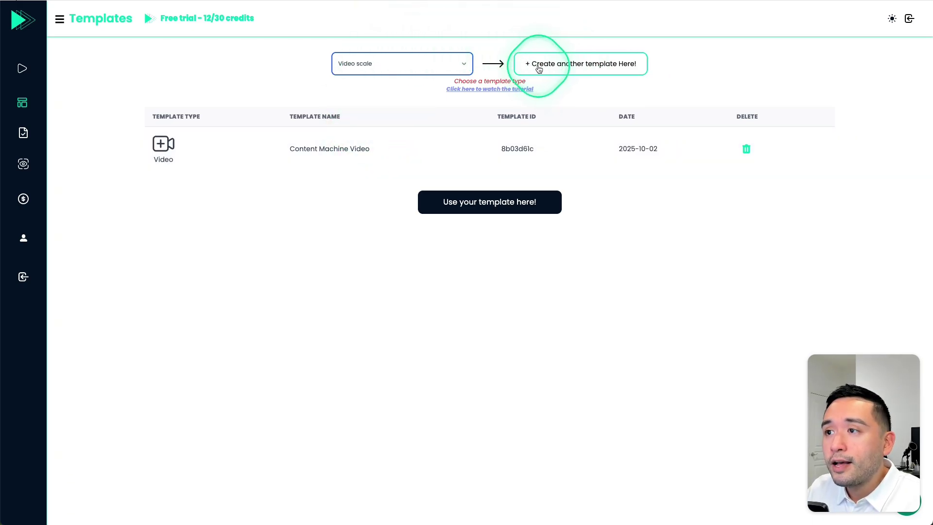
left_click(584, 68)
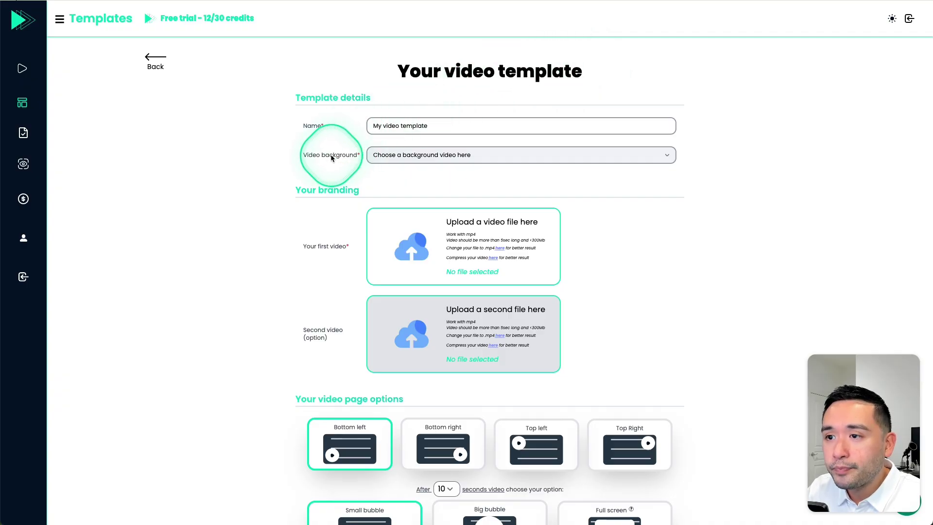
Step: Look over the video background choices without selecting one, then scroll down the form
left_click(411, 157)
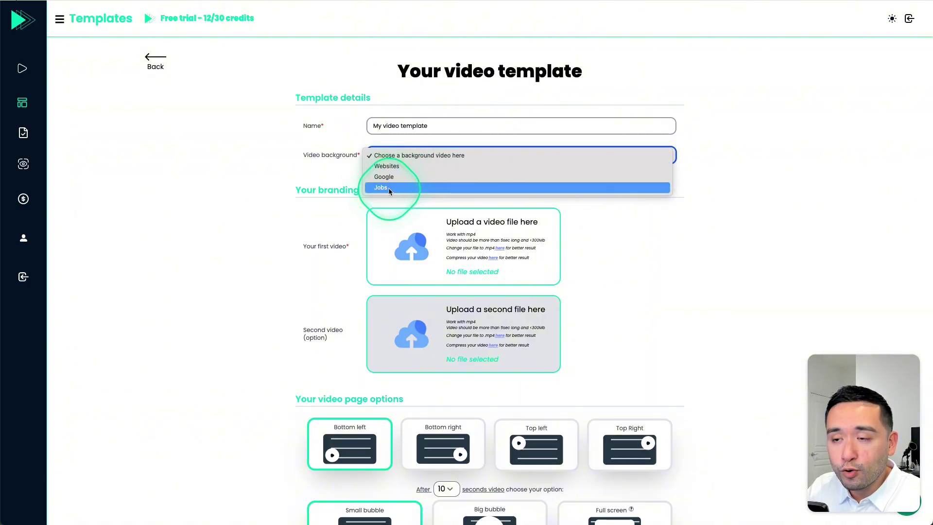
left_click(340, 173)
scroll(340, 173, "down", 2)
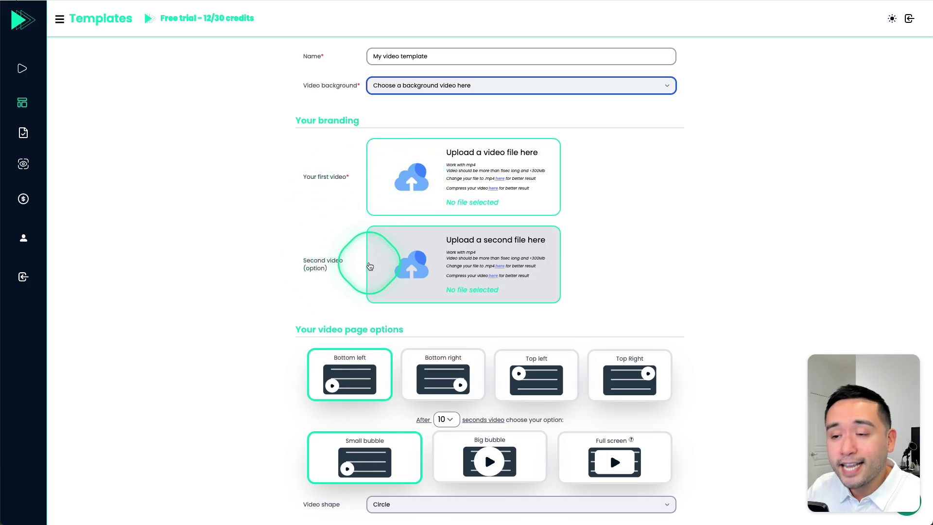
scroll(369, 253, "down", 4)
scroll(373, 225, "down", 1)
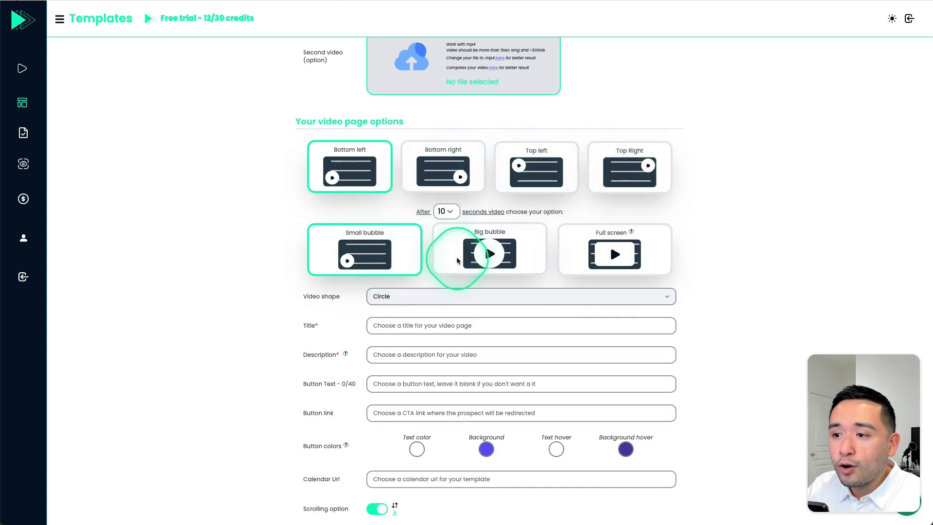
Step: Check the delay options, keeping 10 seconds, and scroll through the rest of the form
left_click(443, 213)
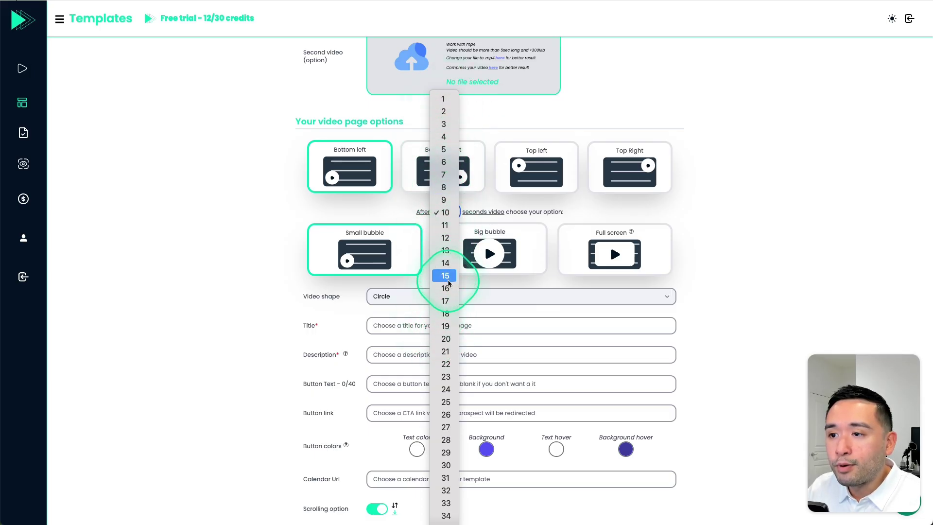
left_click(562, 209)
scroll(560, 208, "down", 1)
scroll(355, 223, "down", 3)
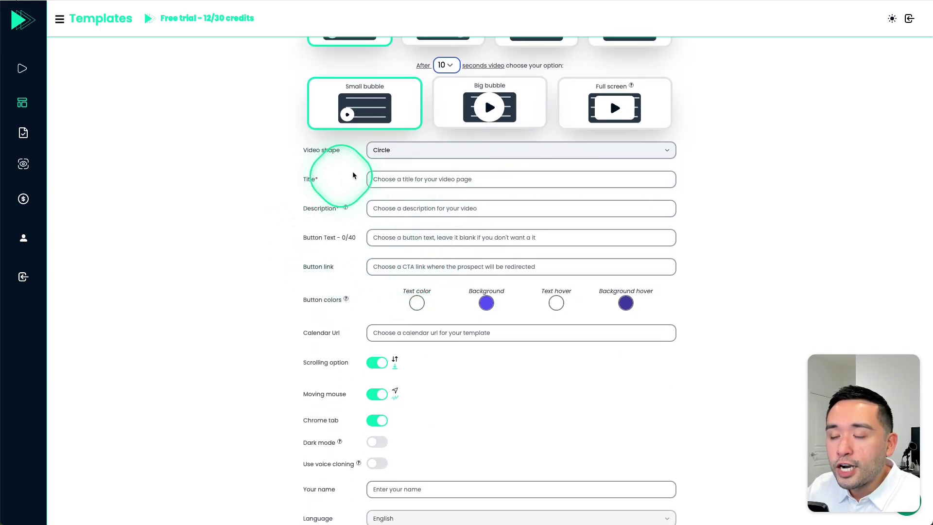
scroll(383, 383, "down", 1)
scroll(383, 383, "down", 1)
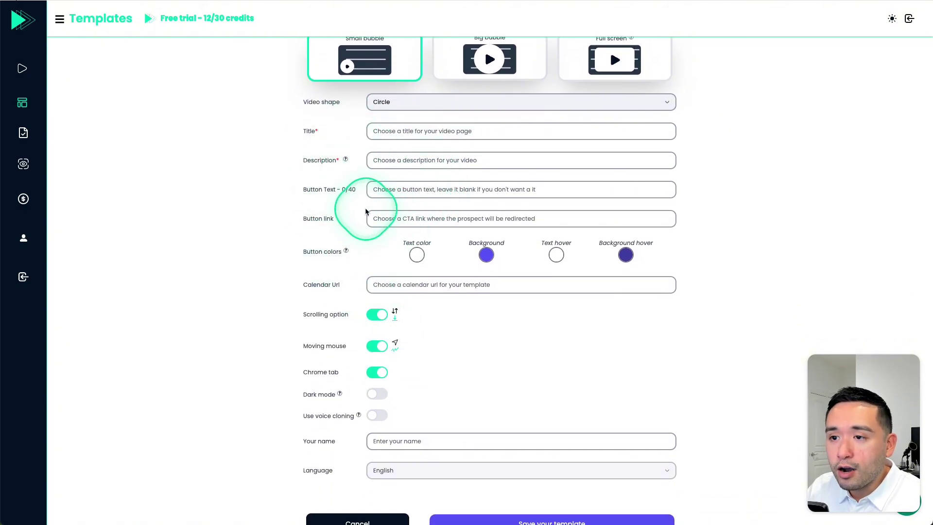
scroll(417, 207, "down", 1)
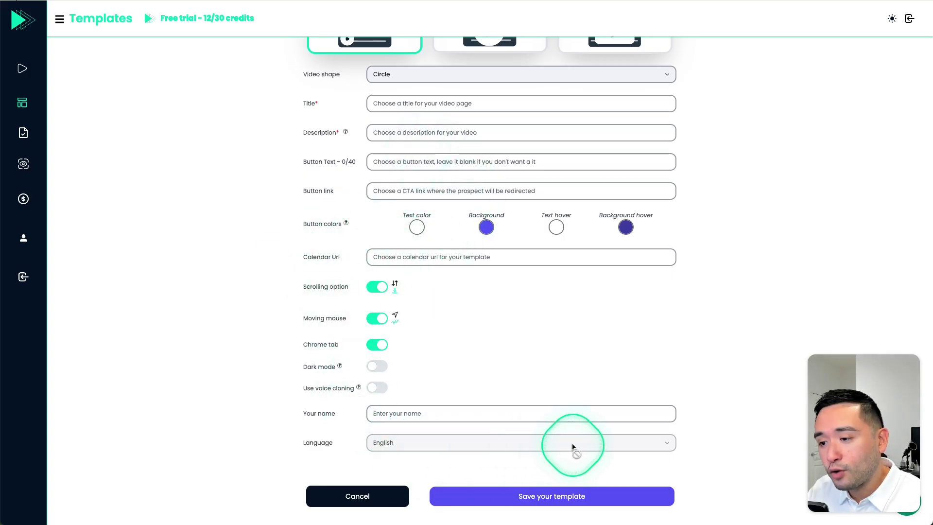
scroll(363, 342, "up", 5)
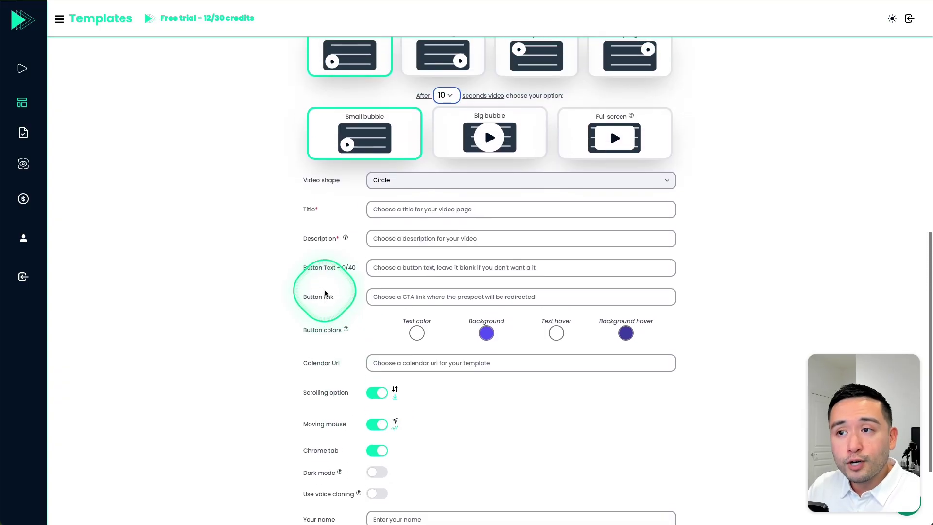
scroll(336, 305, "up", 4)
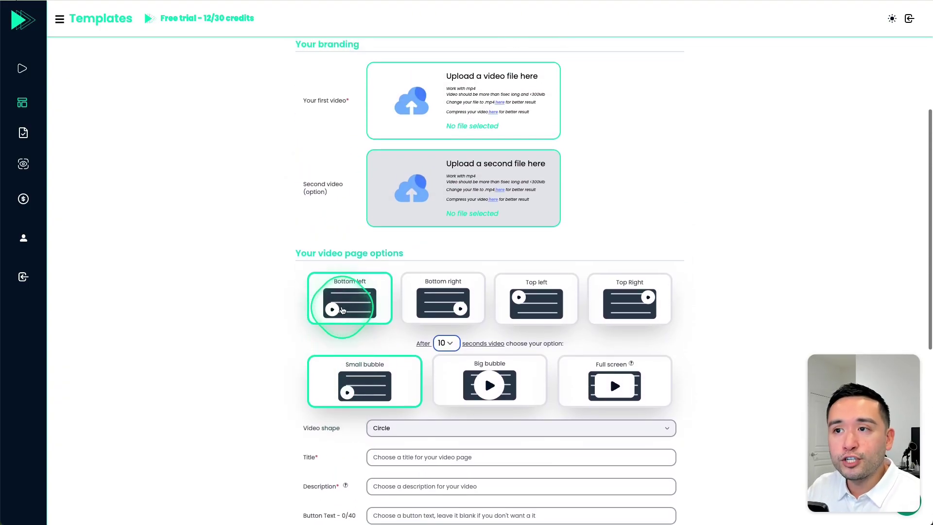
scroll(339, 139, "up", 1)
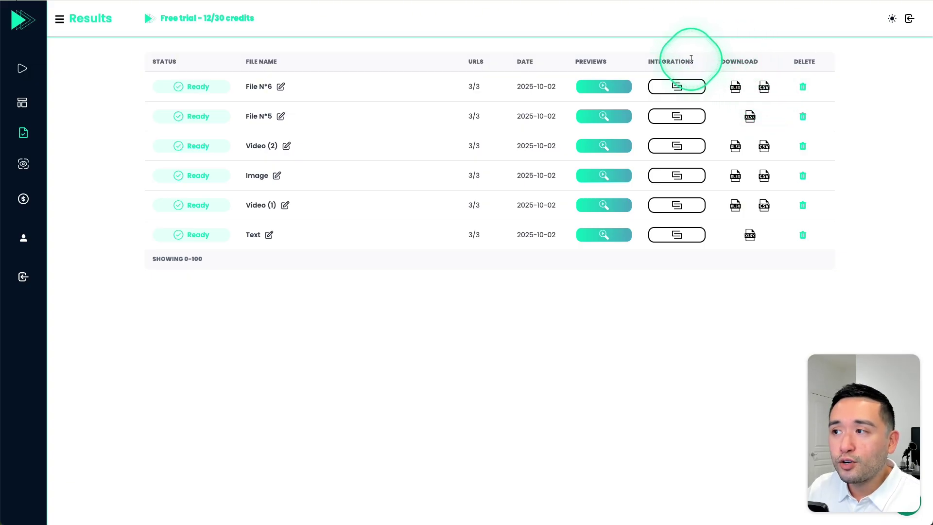
Step: Copy File N°6's Closely video embed code from its integration options
left_click(681, 87)
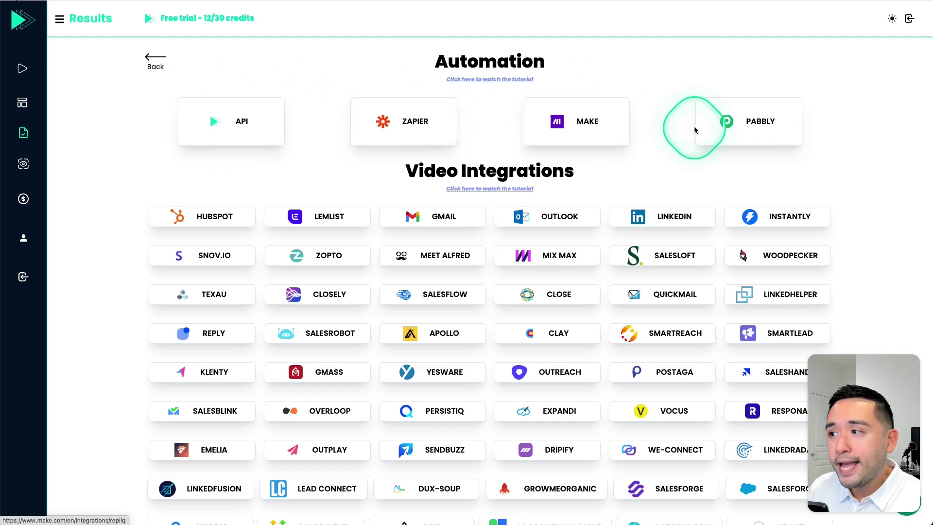
scroll(688, 124, "down", 1)
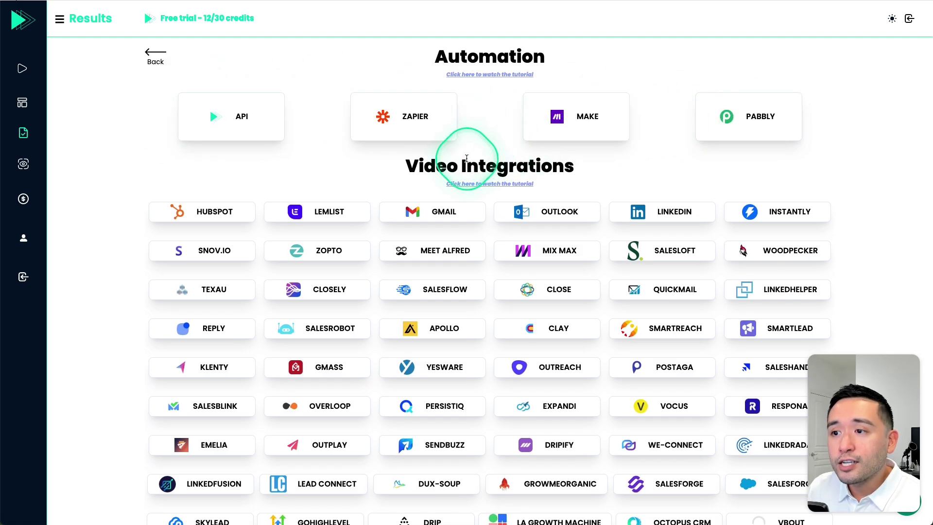
scroll(486, 163, "down", 2)
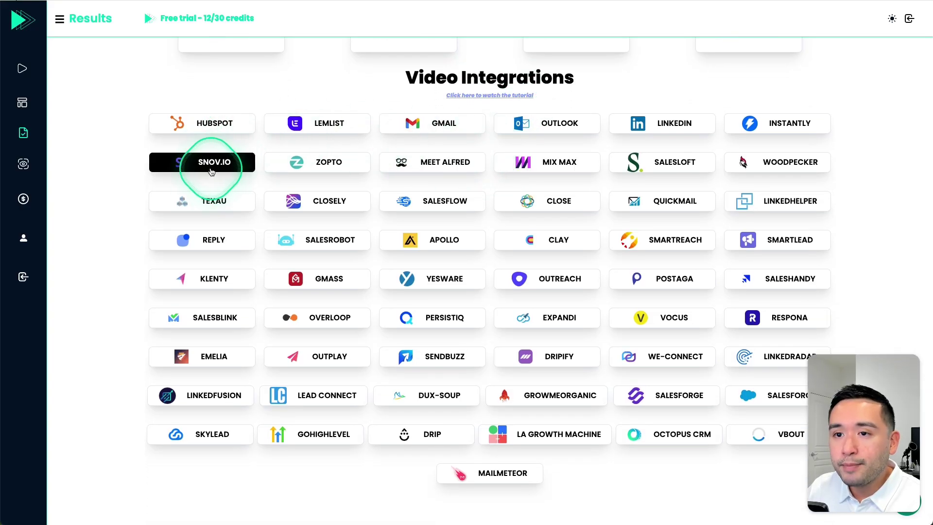
left_click(326, 208)
left_click_drag(508, 161, 269, 118)
right_click(424, 126)
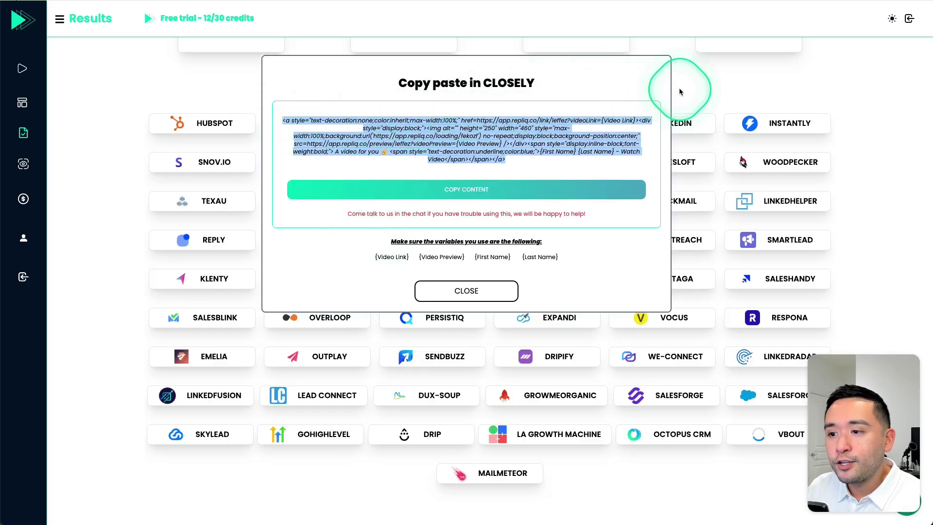
left_click(492, 299)
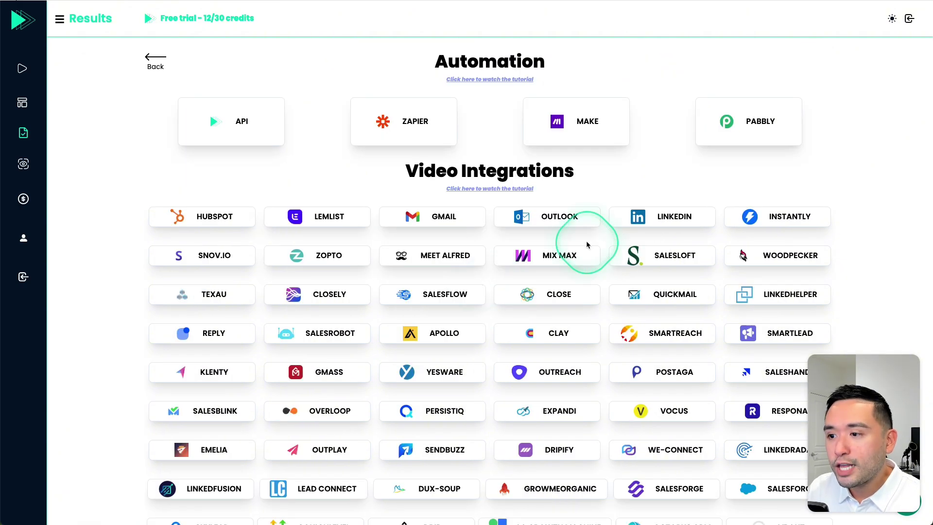
Step: Review SalesBlink's embed code, close it, then bring up VBOUT's code
scroll(574, 263, "down", 2)
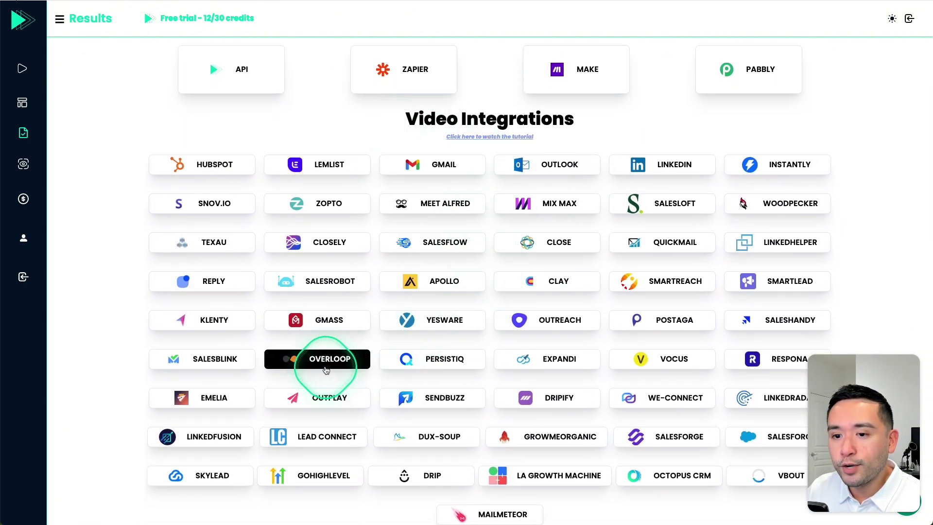
scroll(217, 361, "down", 1)
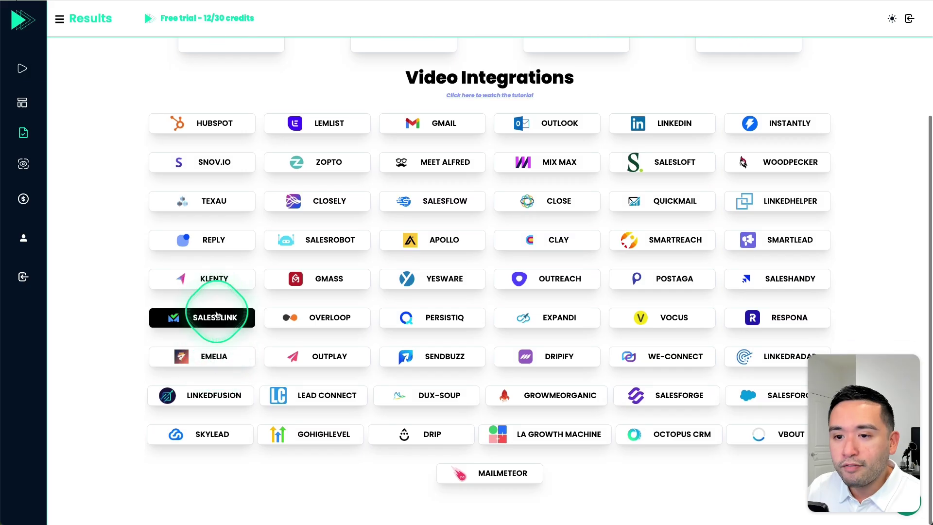
left_click(220, 317)
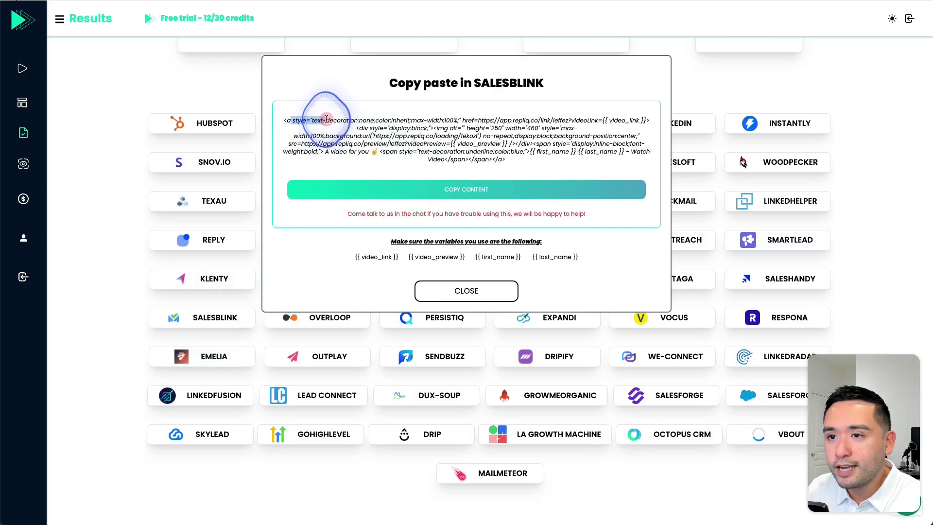
left_click_drag(323, 117, 524, 160)
left_click(500, 176)
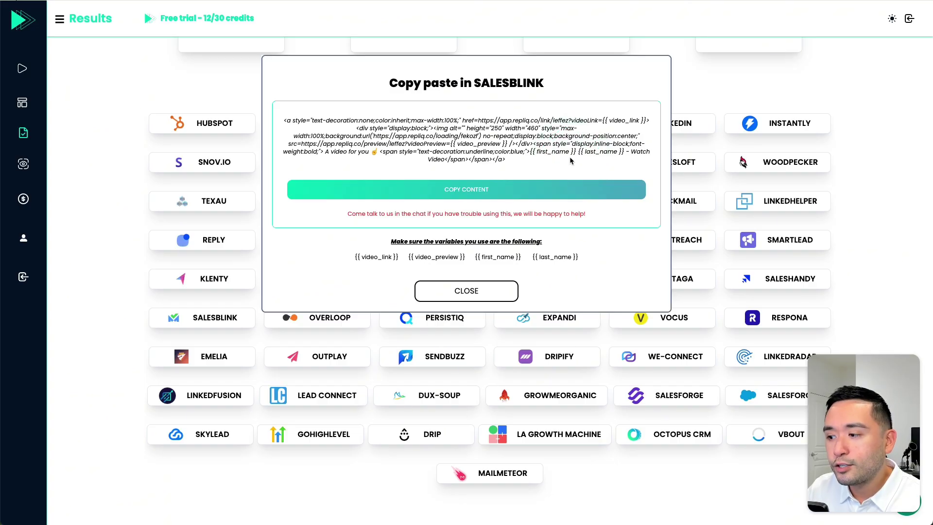
left_click(491, 292)
scroll(782, 334, "down", 2)
left_click(779, 480)
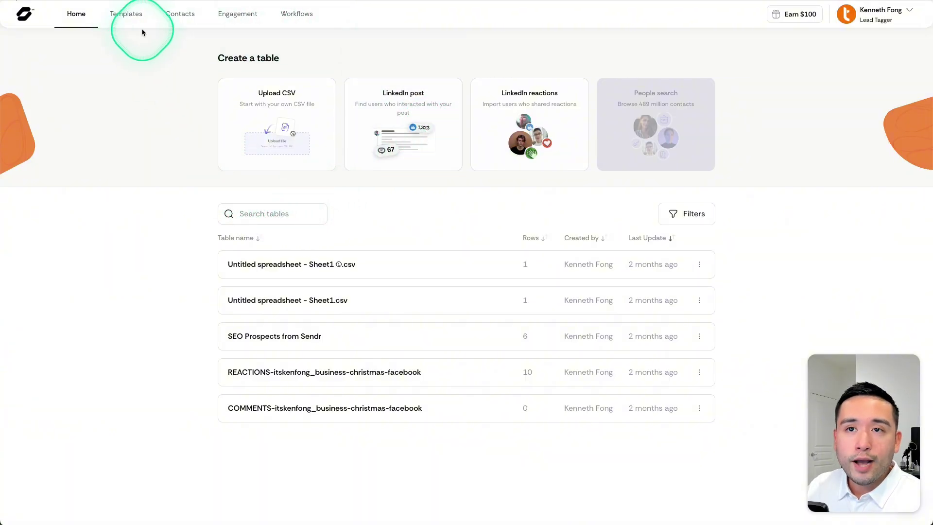
left_click(130, 17)
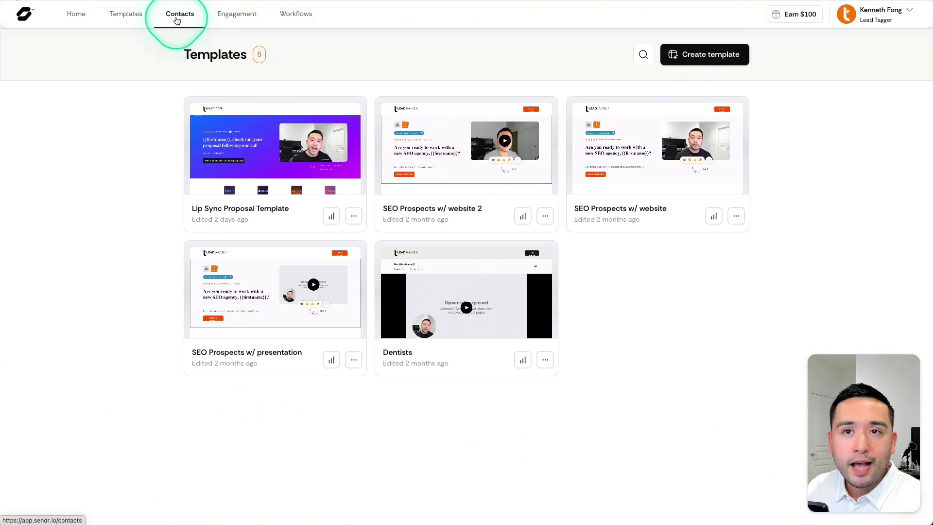
left_click(177, 21)
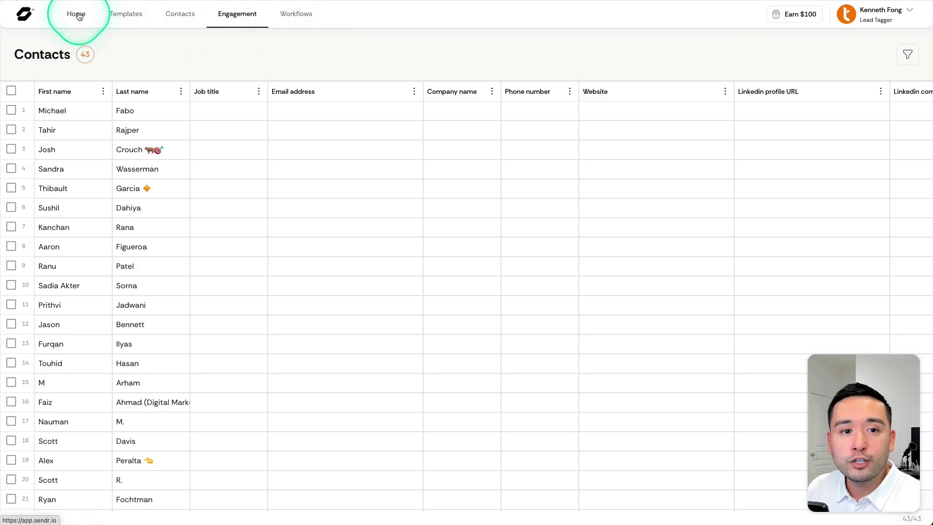
left_click(80, 16)
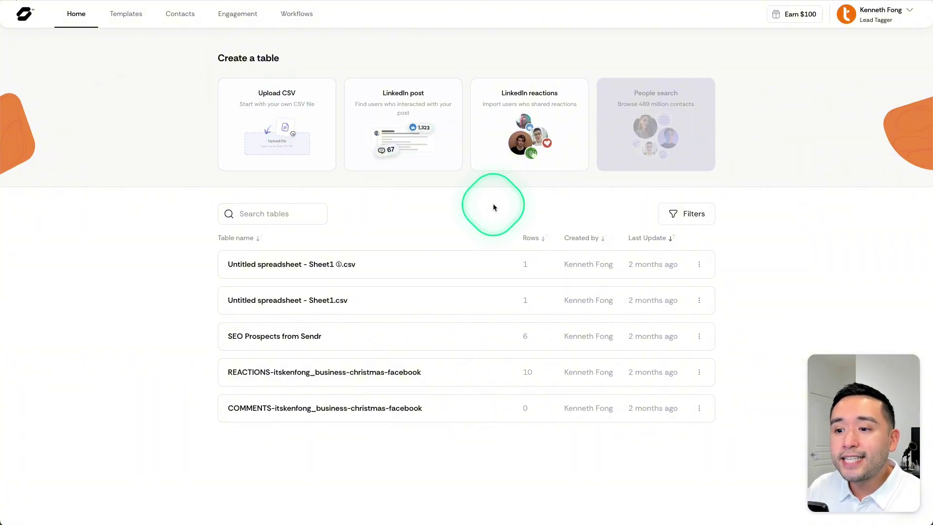
Step: Open the REACTIONS-itskenfong_business-christmas-facebook table and scroll across its headline, AI note, page, screenshot and audio columns
left_click(362, 374)
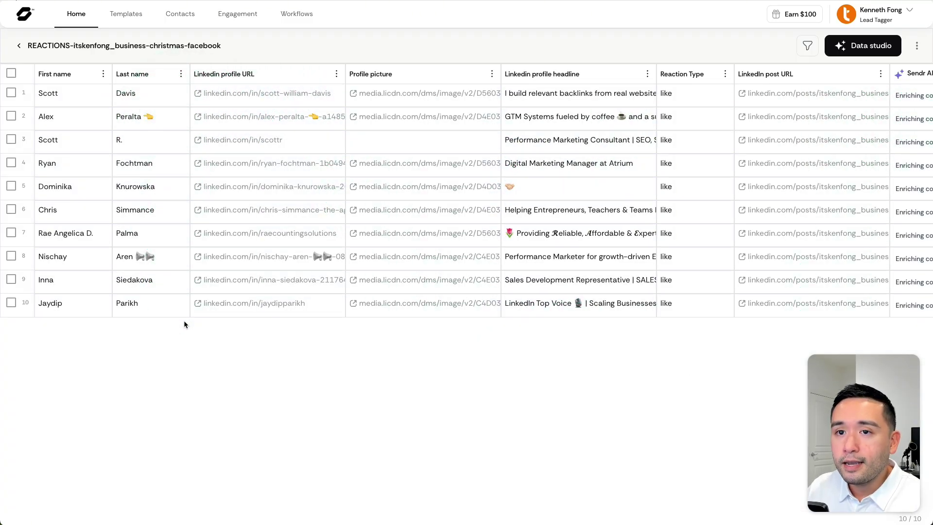
scroll(279, 164, "right", 2)
scroll(281, 164, "right", 2)
scroll(477, 168, "right", 2)
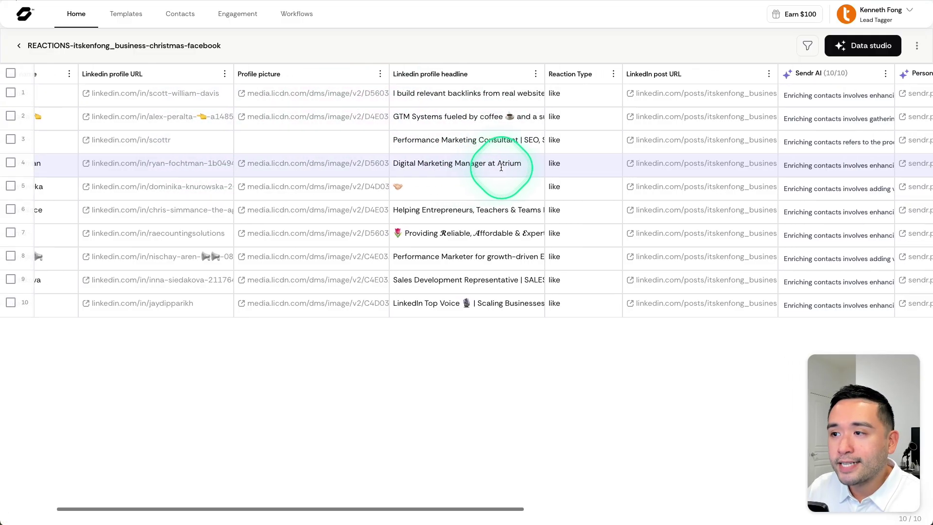
scroll(453, 171, "left", 2)
scroll(453, 170, "left", 3)
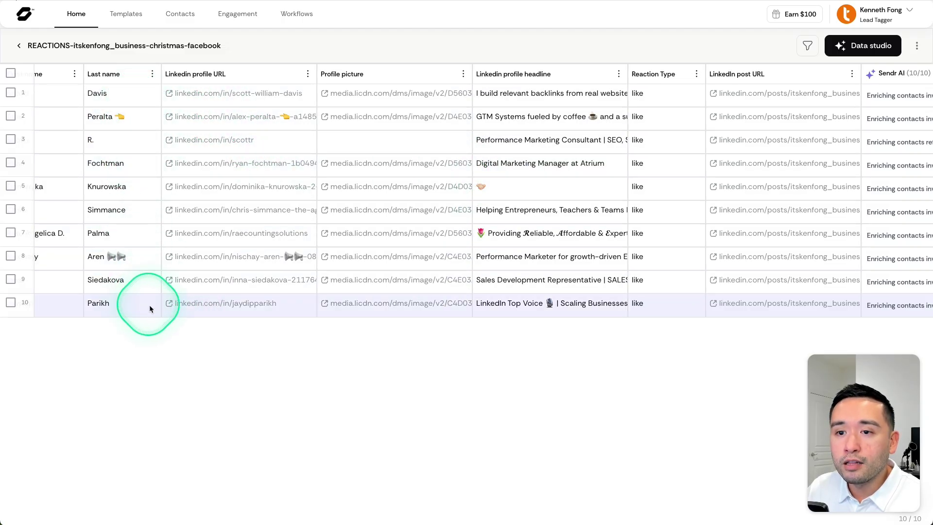
scroll(292, 263, "right", 2)
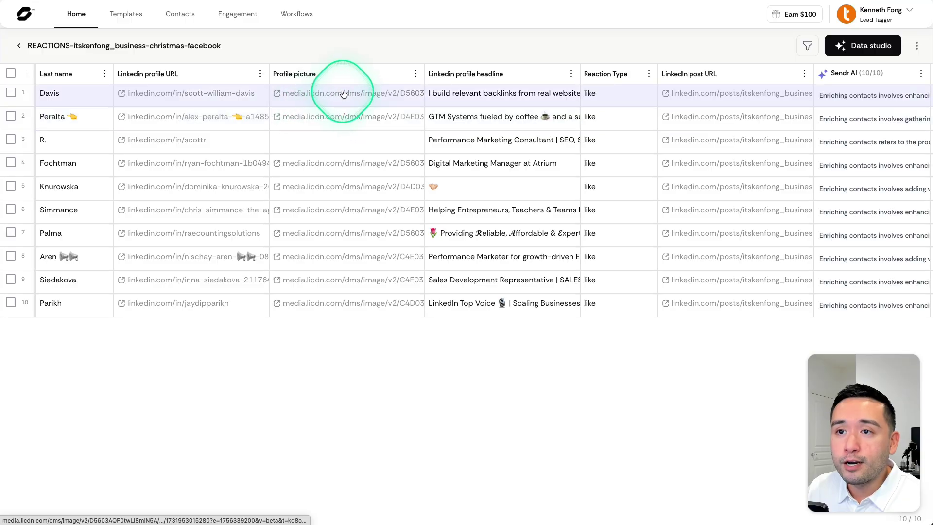
scroll(372, 230, "right", 3)
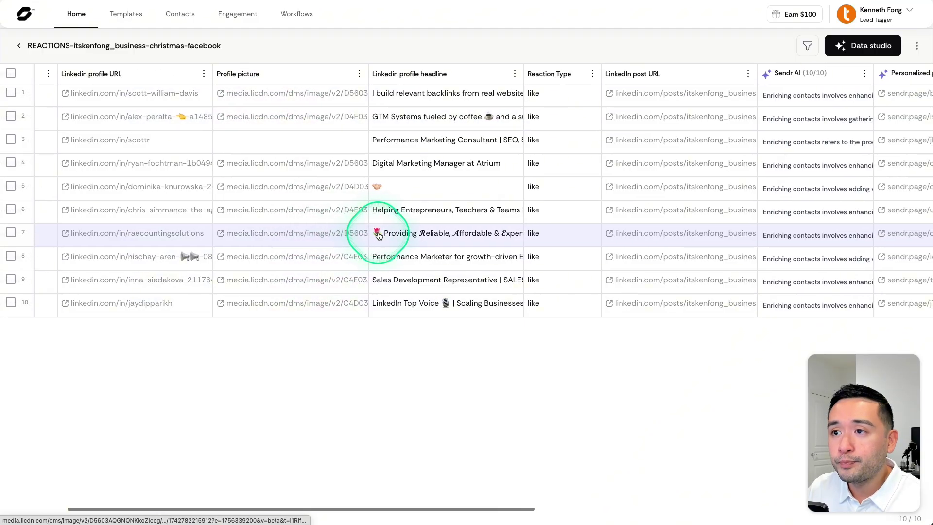
scroll(451, 122, "right", 5)
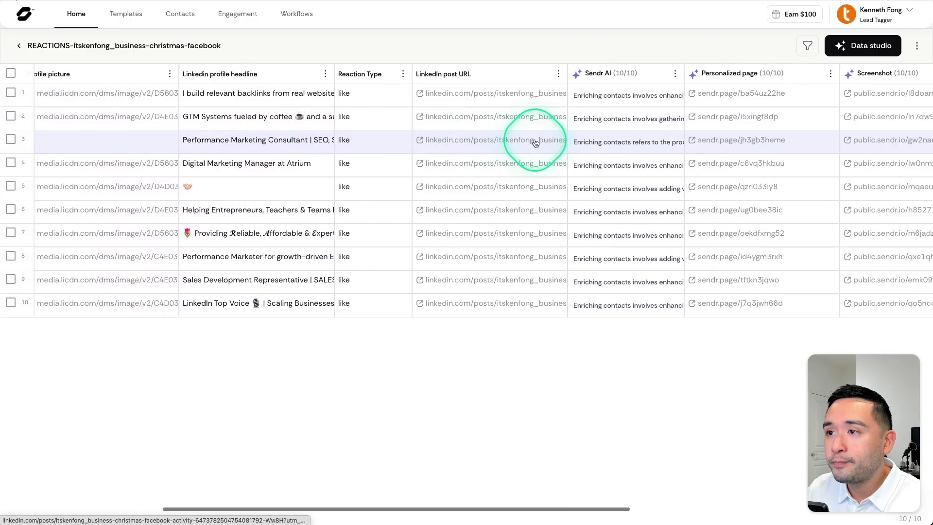
scroll(538, 144, "right", 1)
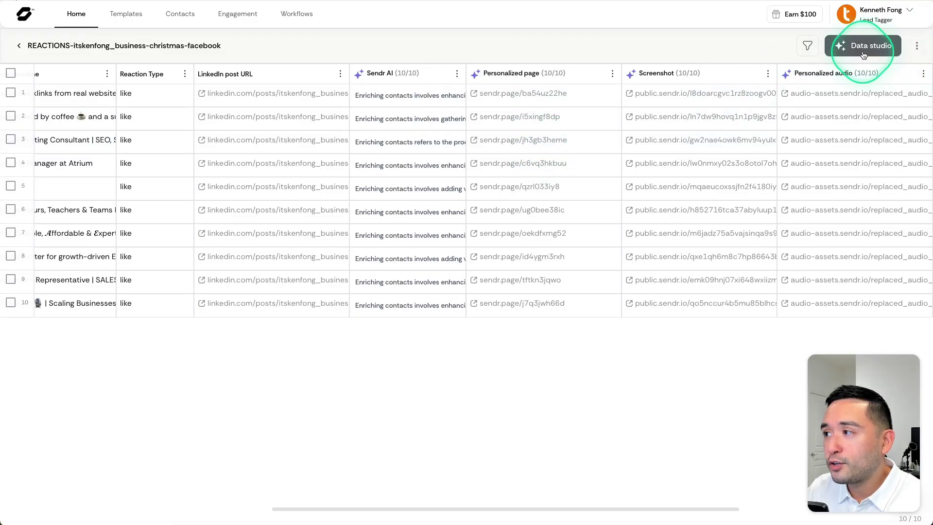
Step: Open Data studio's Enrich 10 contacts options and browse sources like SendrAI, DISC personality and Hyperlink Phrase
left_click(863, 50)
scroll(534, 291, "down", 2)
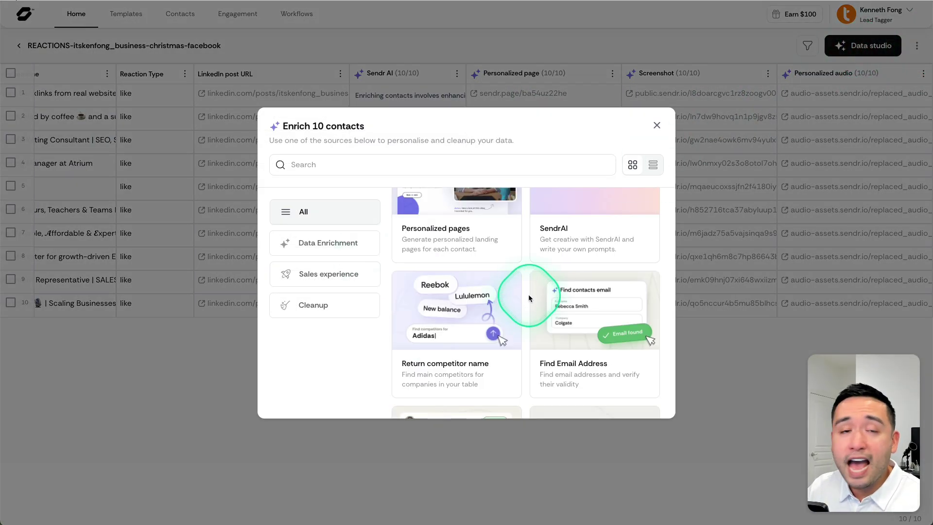
left_click(554, 288)
scroll(593, 299, "down", 1)
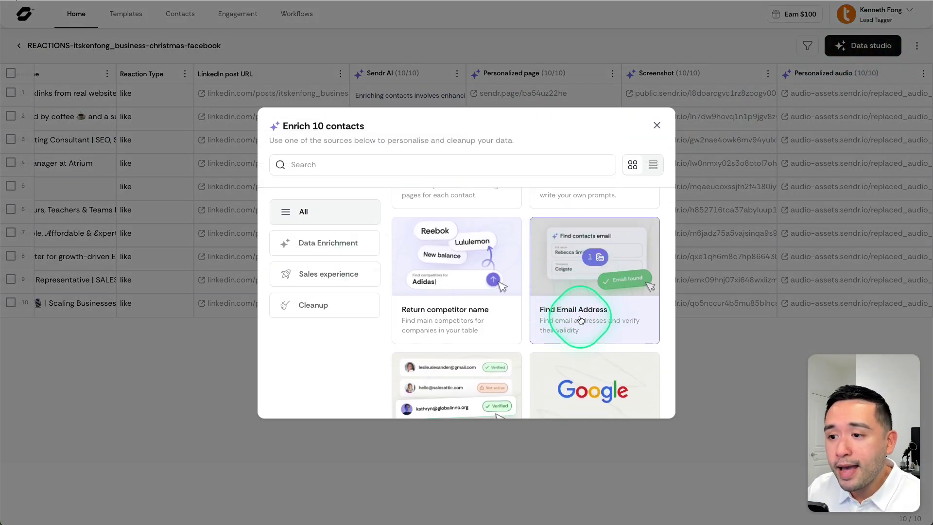
scroll(535, 311, "down", 3)
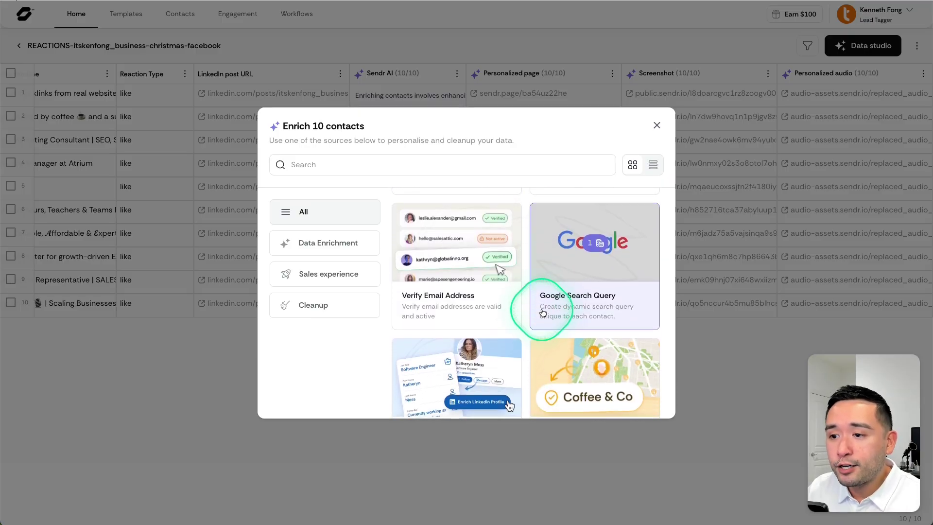
scroll(493, 290, "down", 2)
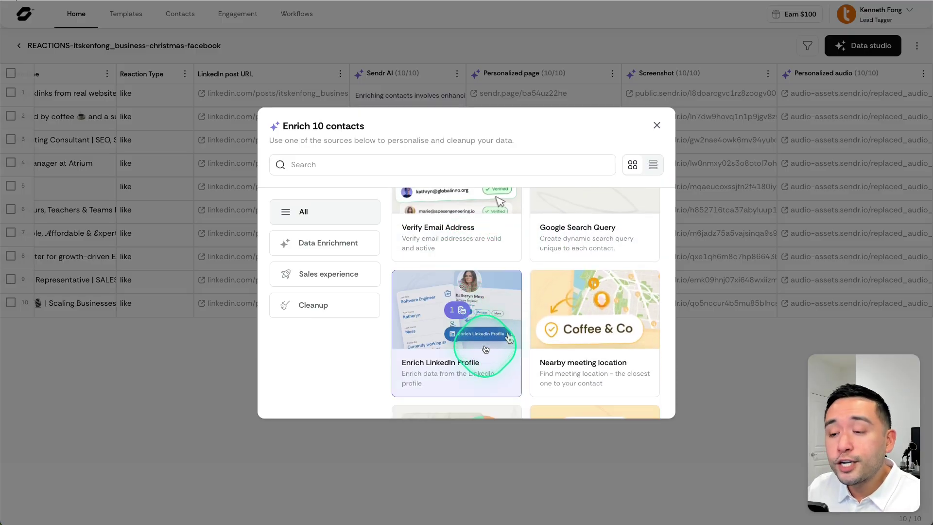
scroll(537, 311, "down", 3)
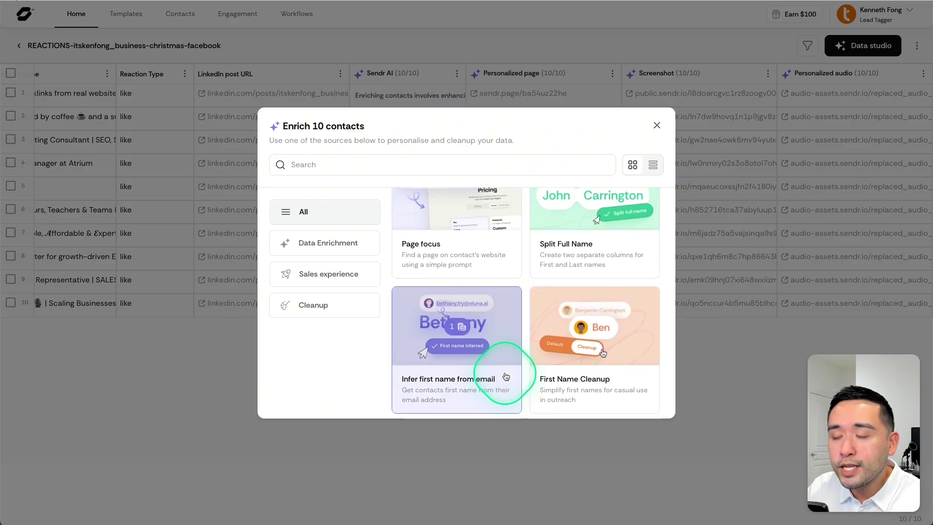
scroll(504, 369, "up", 5)
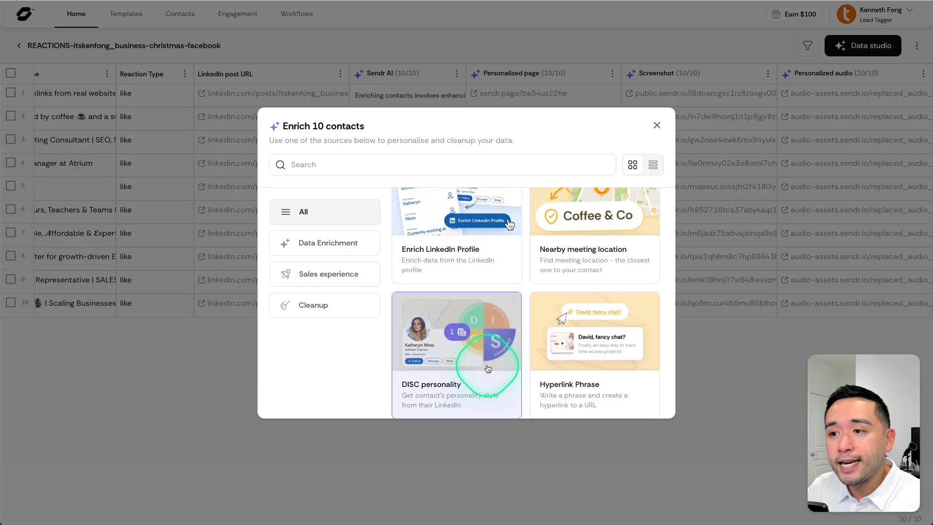
scroll(489, 369, "up", 5)
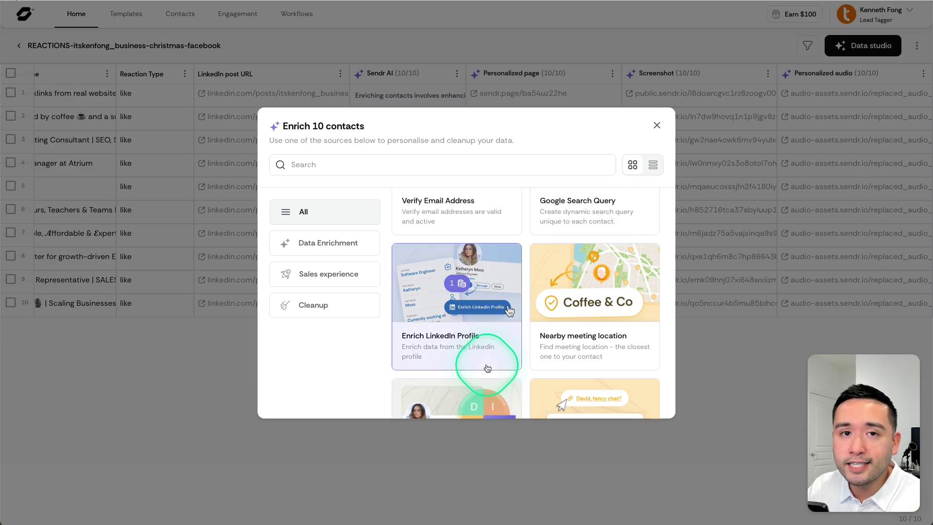
scroll(500, 326, "up", 5)
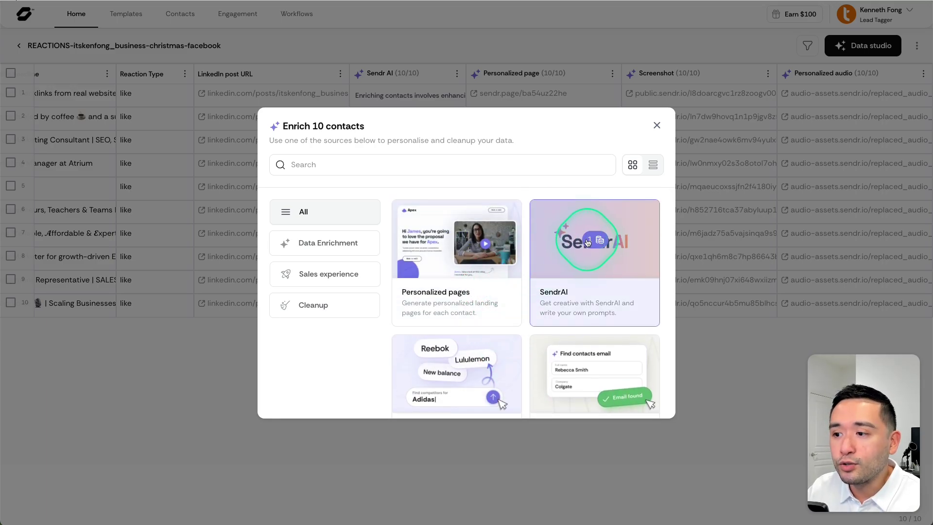
Step: Open SendrAI's Prompt library, scroll through its ready-made templates, then close the dialog
left_click(591, 249)
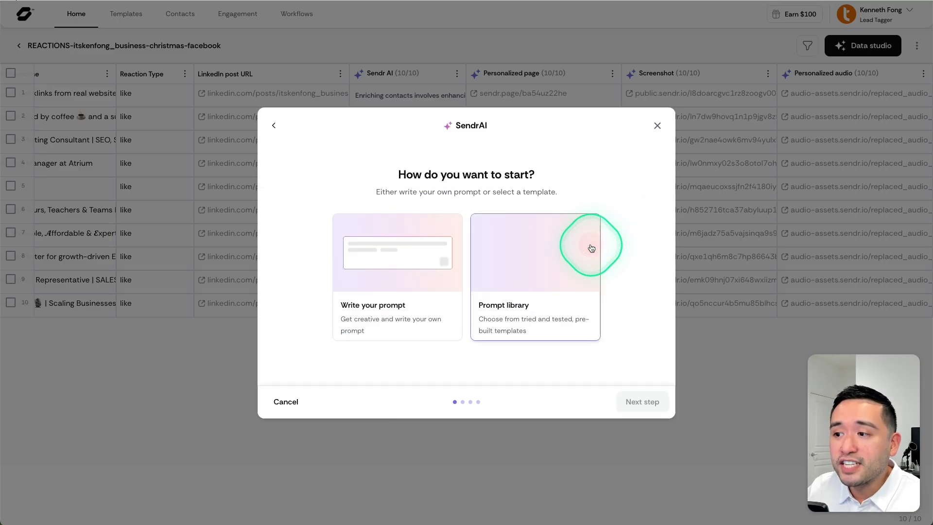
left_click(539, 266)
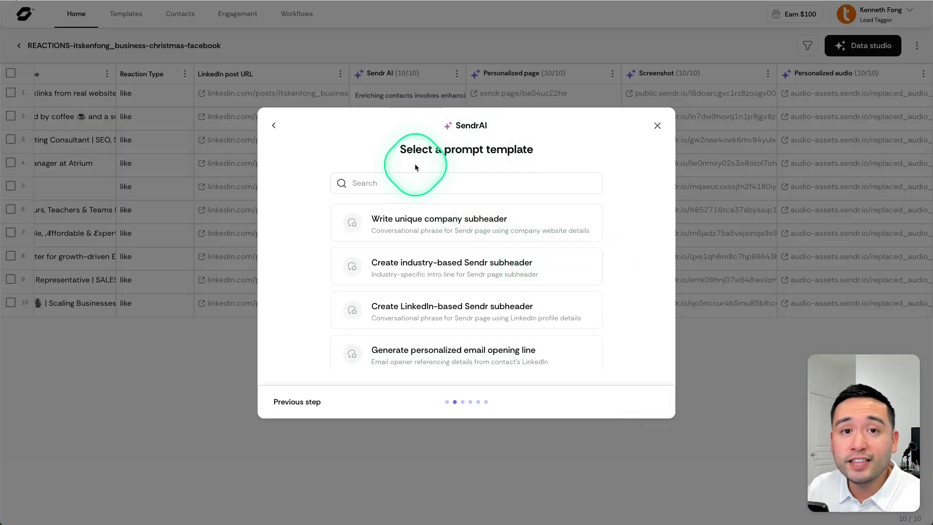
scroll(487, 289, "down", 8)
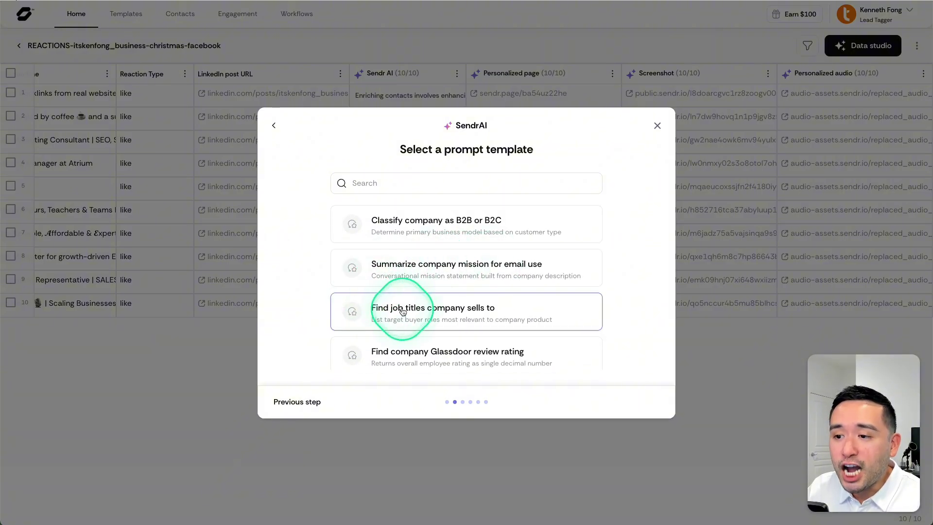
scroll(494, 309, "down", 1)
scroll(495, 308, "down", 1)
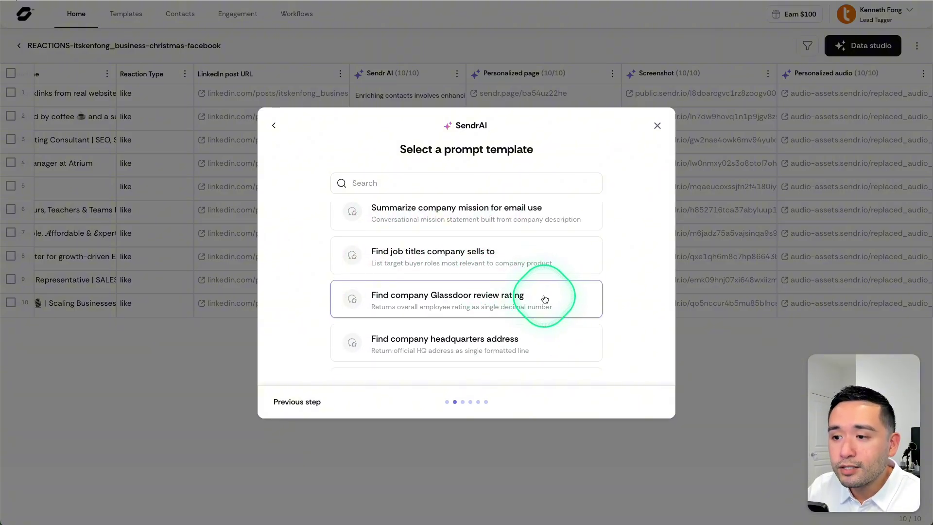
scroll(486, 302, "down", 3)
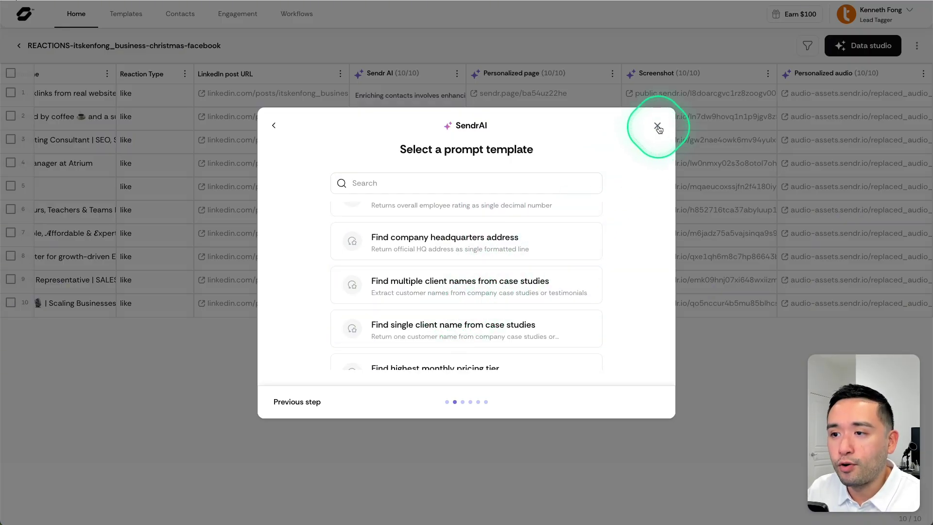
left_click(657, 126)
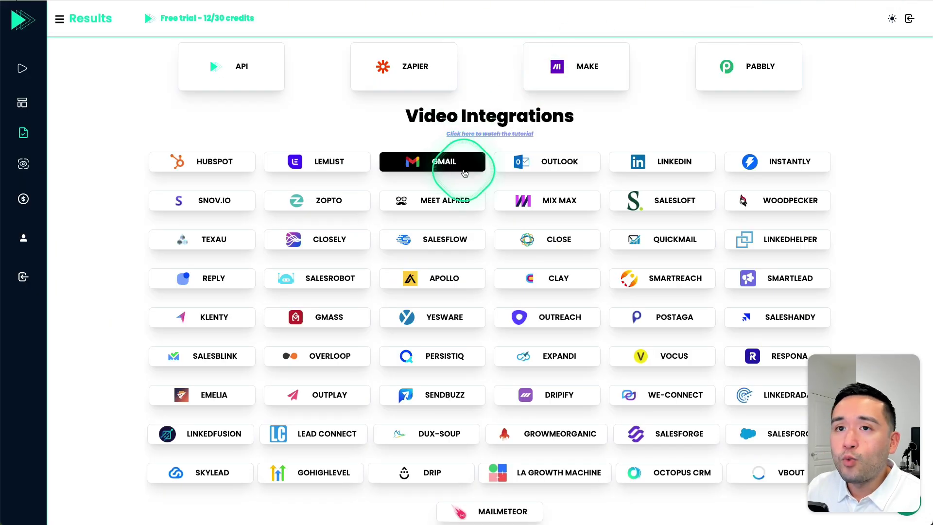
Step: Show CLOSELY's video embed code from the Video Integrations list, then close it
scroll(468, 172, "up", 1)
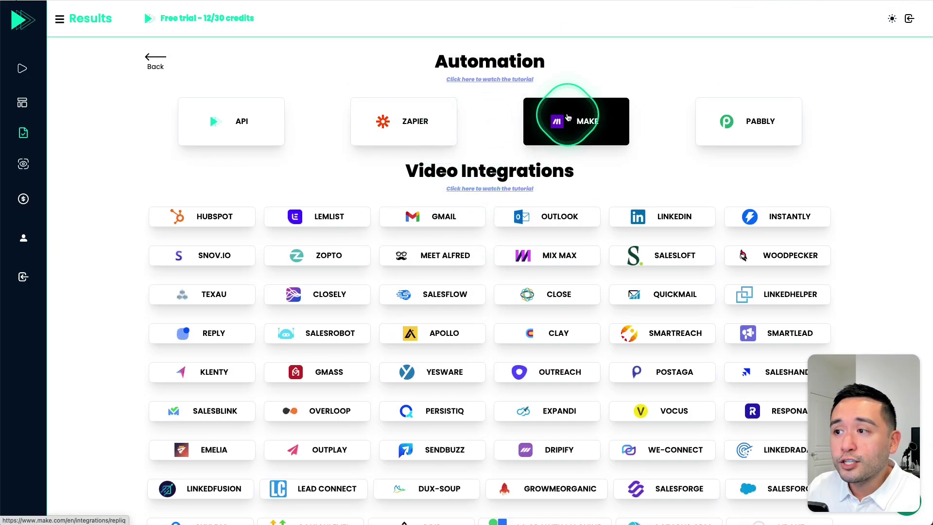
scroll(662, 150, "down", 2)
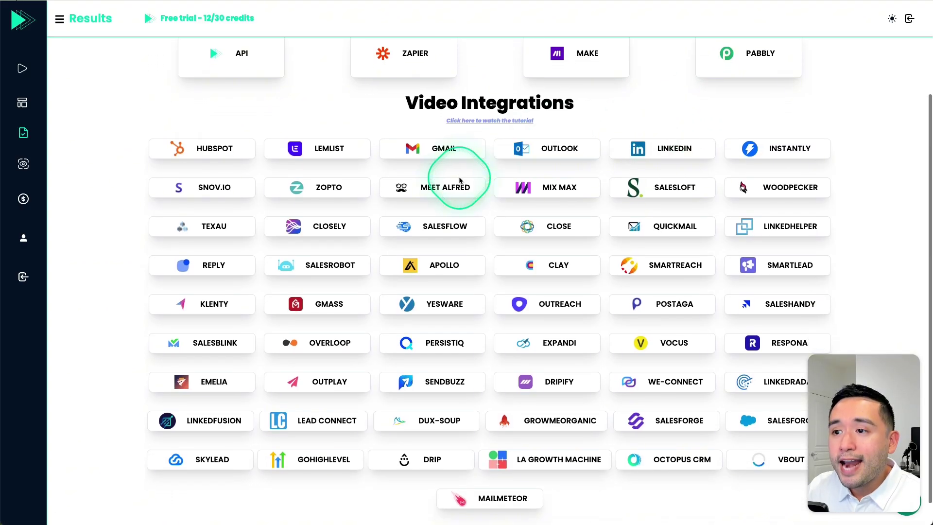
left_click(333, 222)
left_click(452, 119)
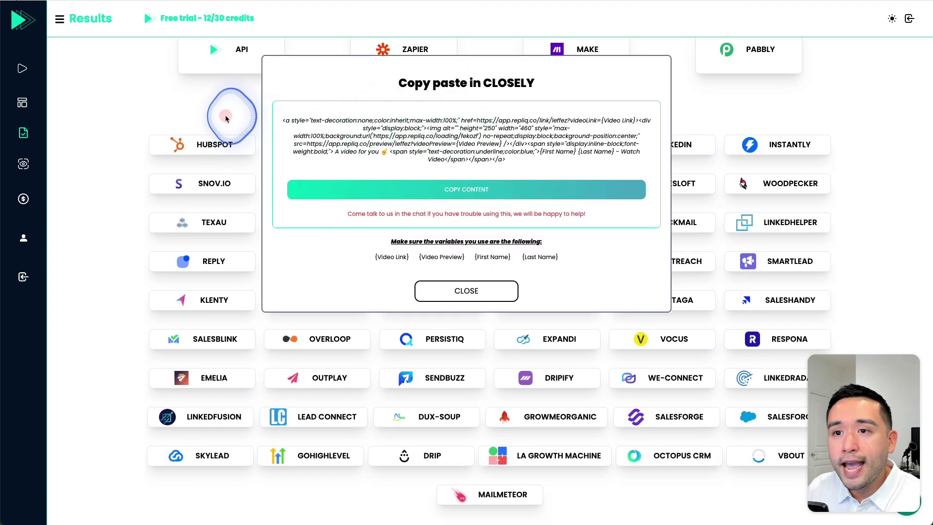
left_click(481, 291)
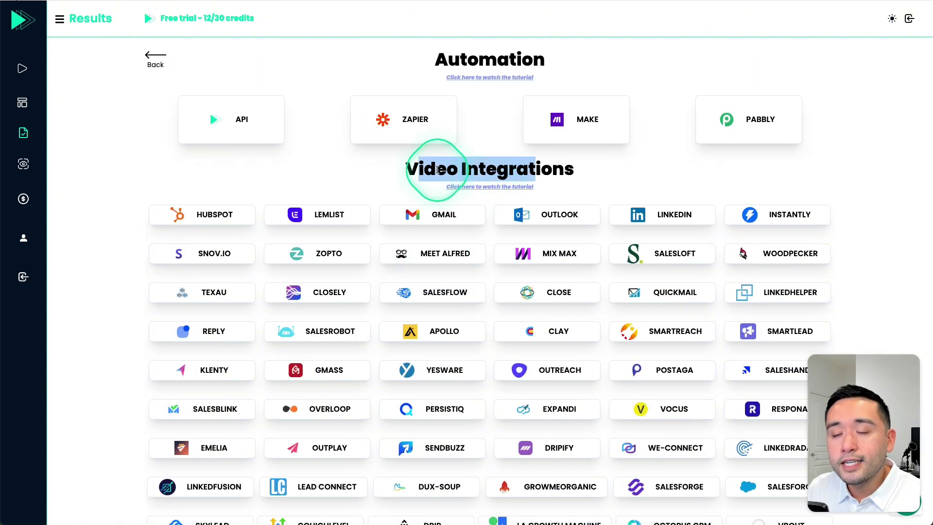
triple_click(407, 170)
left_click(636, 177)
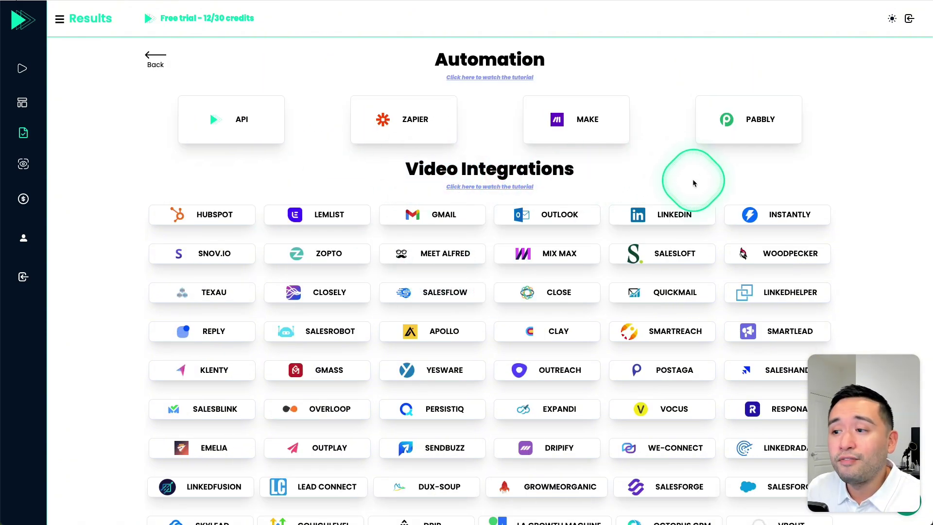
scroll(693, 182, "down", 2)
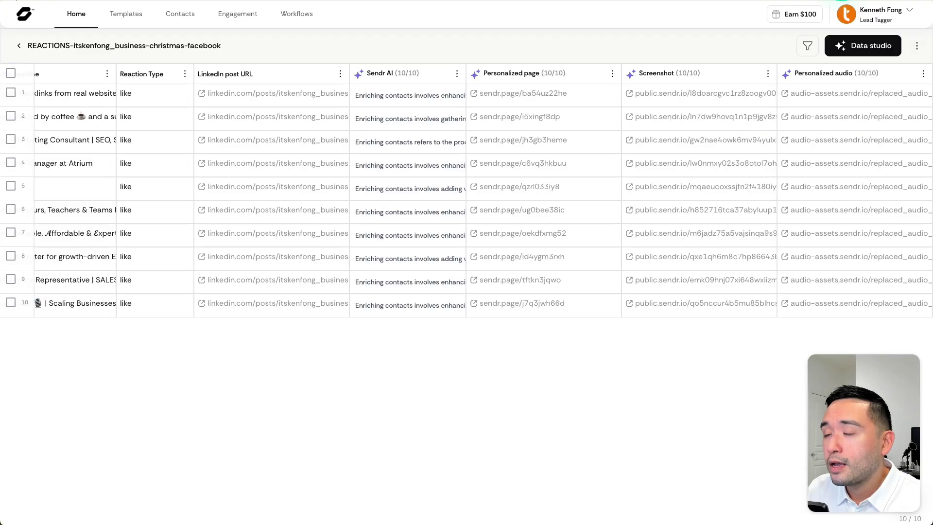
Step: Scroll the Sendr table right to the GIF embed column
left_click(414, 94)
scroll(421, 97, "right", 5)
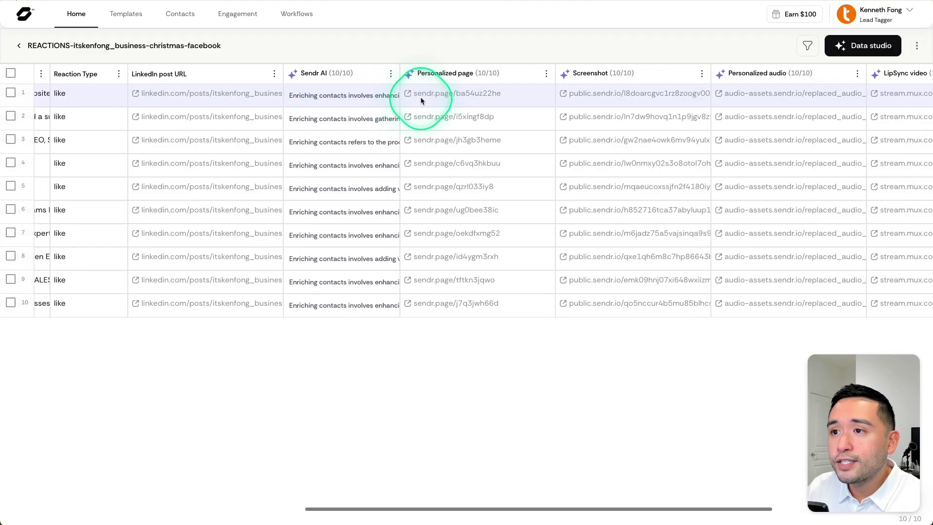
scroll(421, 97, "right", 3)
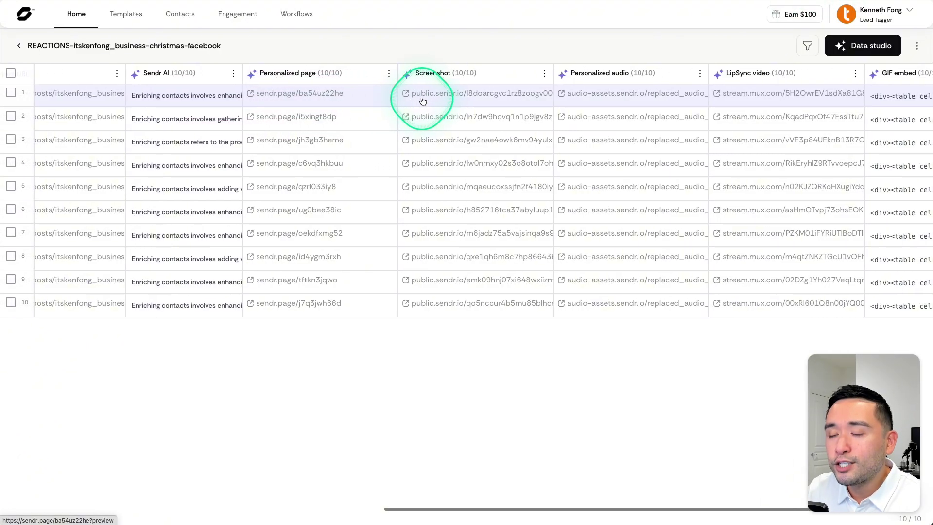
scroll(423, 101, "right", 3)
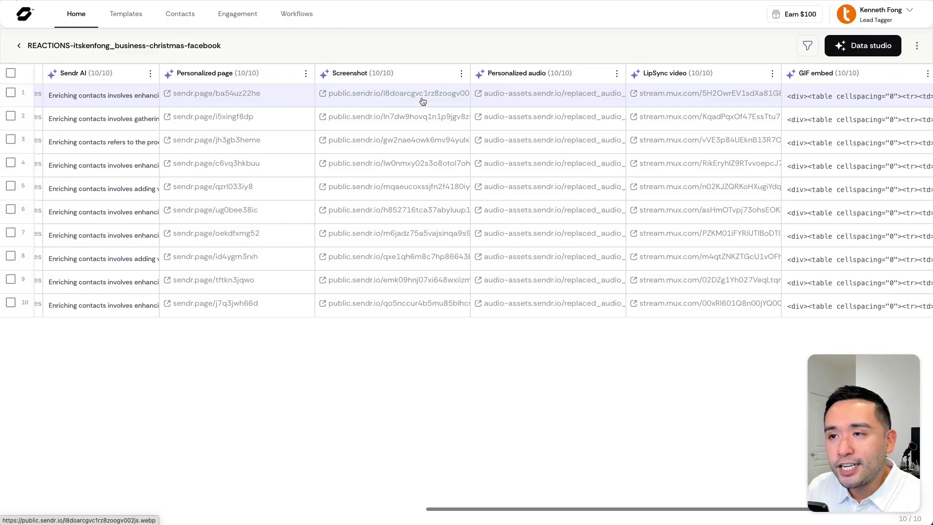
scroll(423, 101, "right", 2)
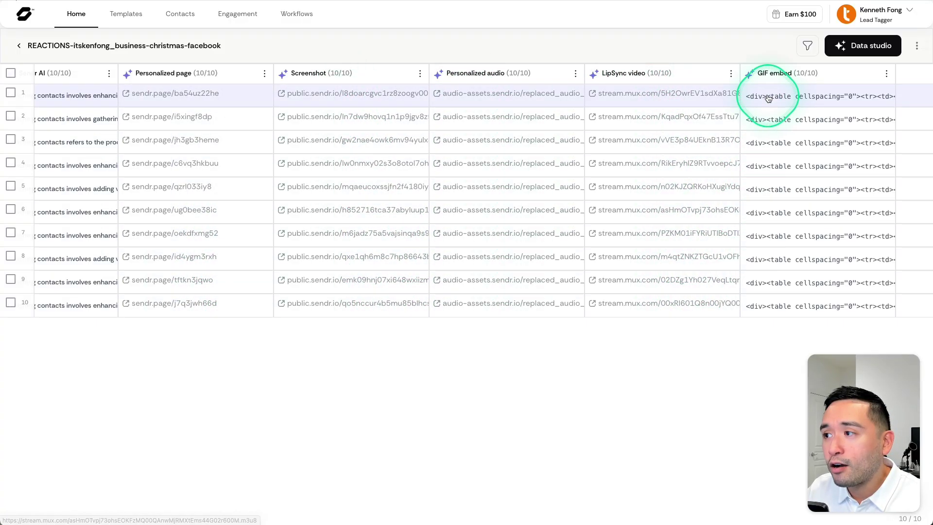
Step: Open row 1's GIF embed and show the GIF inserted in the Gmail draft
left_click(773, 98)
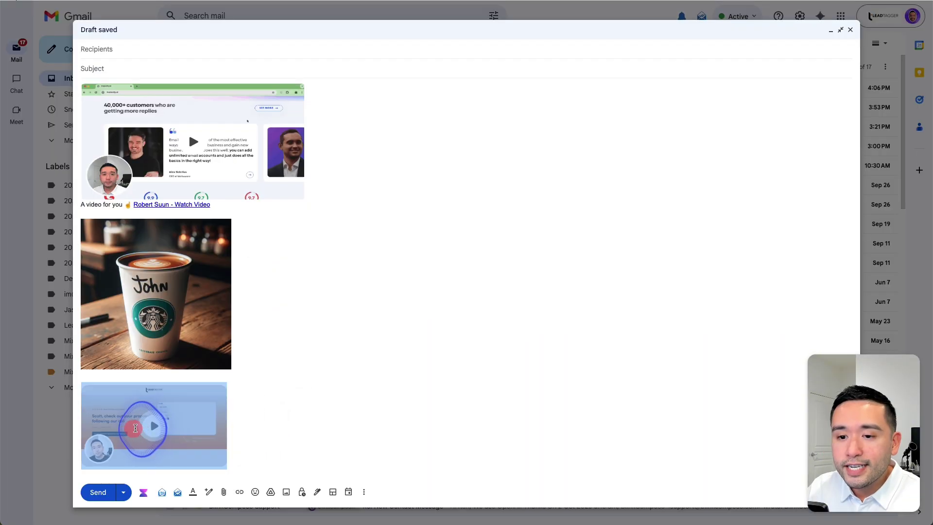
left_click(109, 431)
left_click(254, 425)
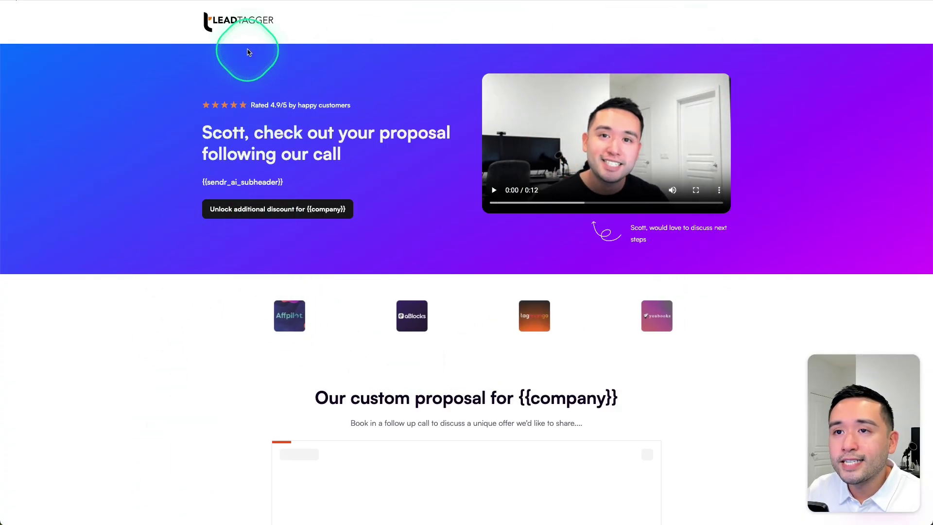
Step: Scroll through the sendr.page landing page and select the {{company}} placeholder in the proposal heading
scroll(387, 156, "down", 3)
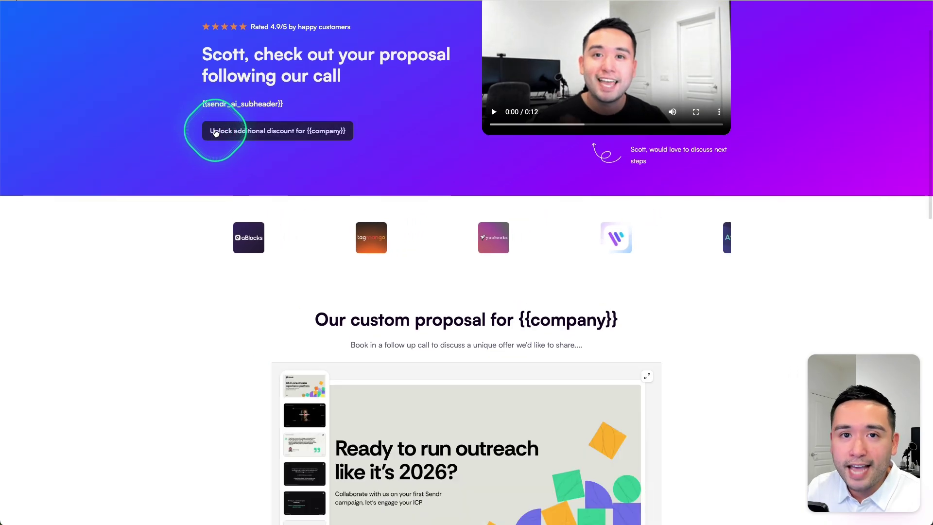
scroll(190, 135, "down", 5)
scroll(193, 136, "down", 5)
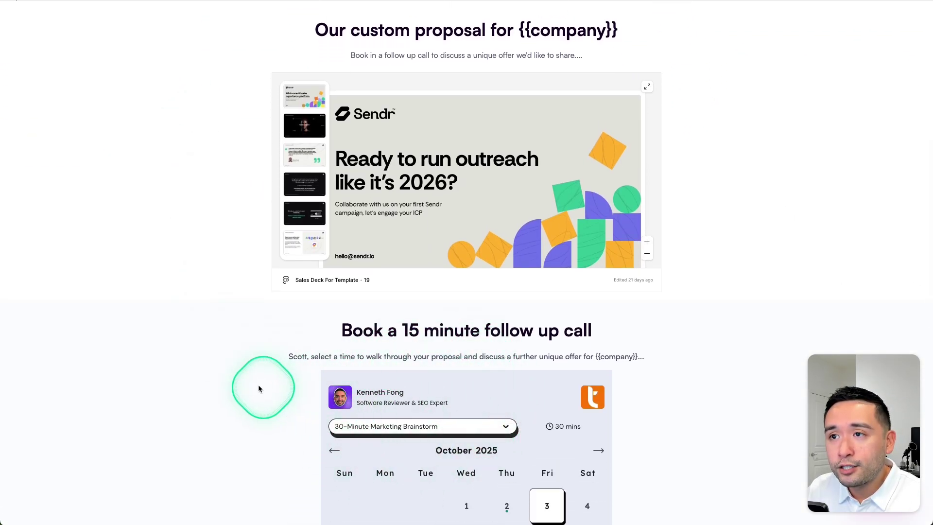
scroll(255, 369, "up", 2)
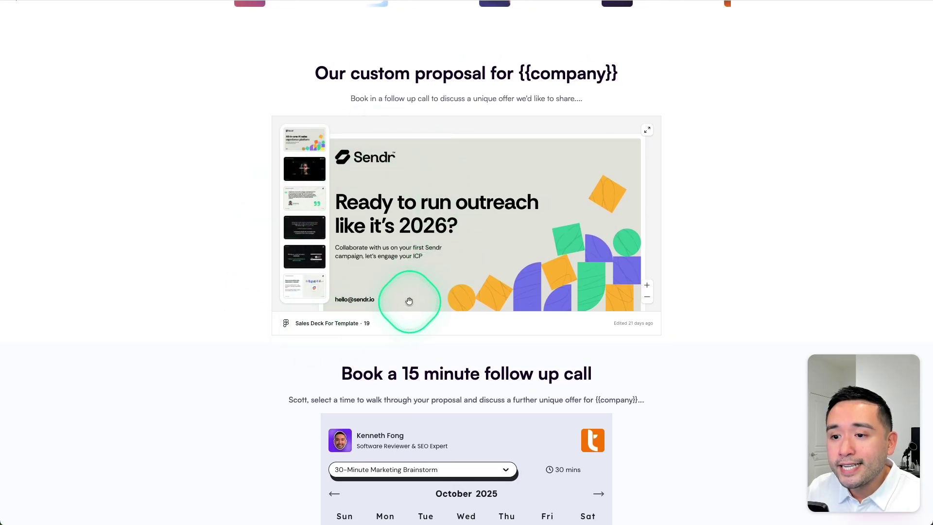
scroll(409, 299, "up", 3)
left_click_drag(373, 132, 605, 137)
left_click(525, 143)
Step: Scroll back to the hero section, then play and pause the personalized lip-sync video
scroll(564, 141, "up", 10)
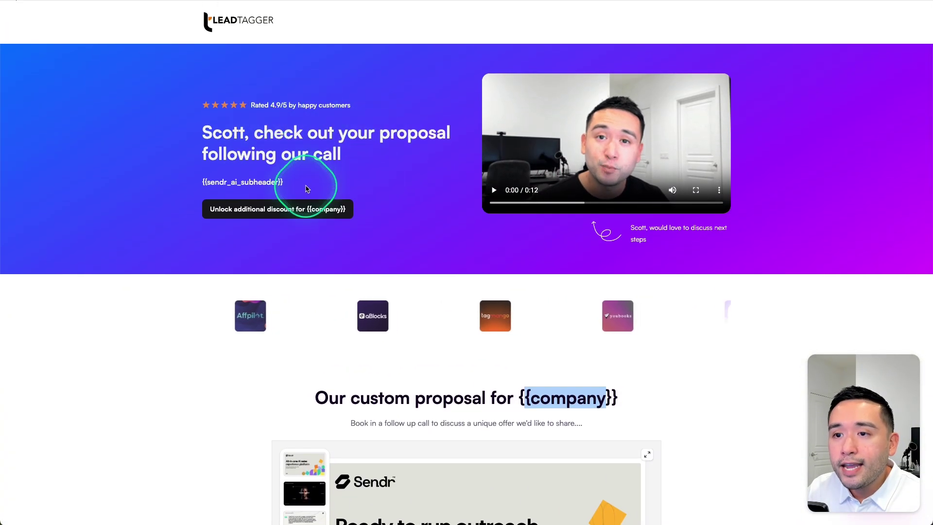
scroll(291, 189, "down", 15)
scroll(180, 191, "down", 10)
scroll(260, 236, "up", 20)
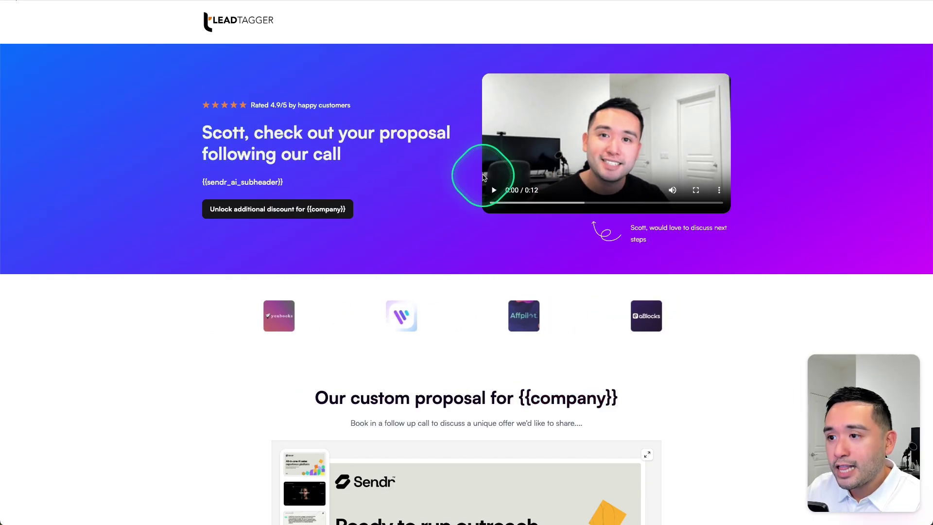
left_click(493, 190)
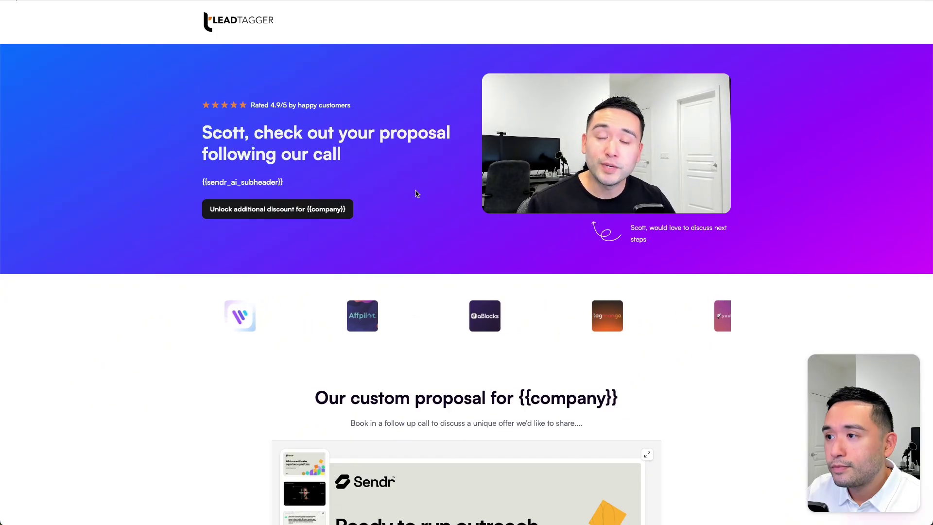
left_click(492, 190)
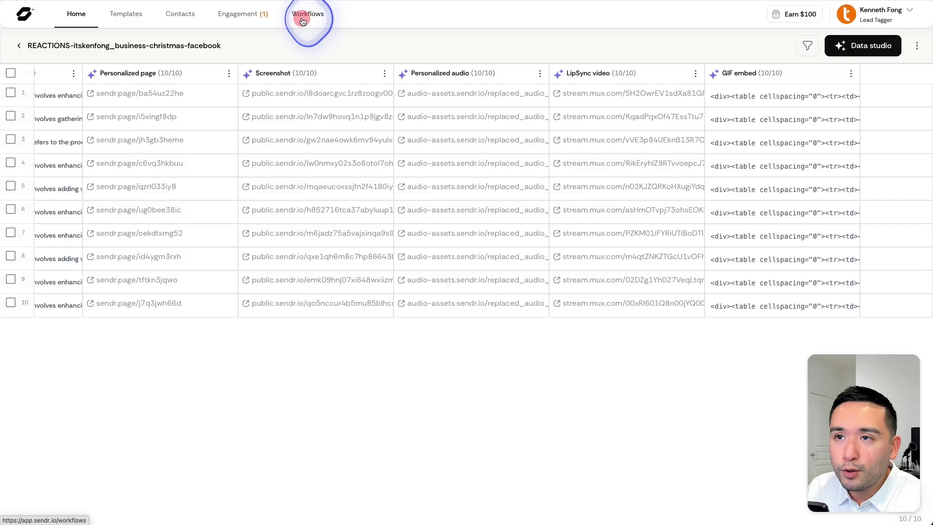
Step: Review the four Sendr workflow templates, then scroll across the prospect table's enriched columns
left_click(302, 20)
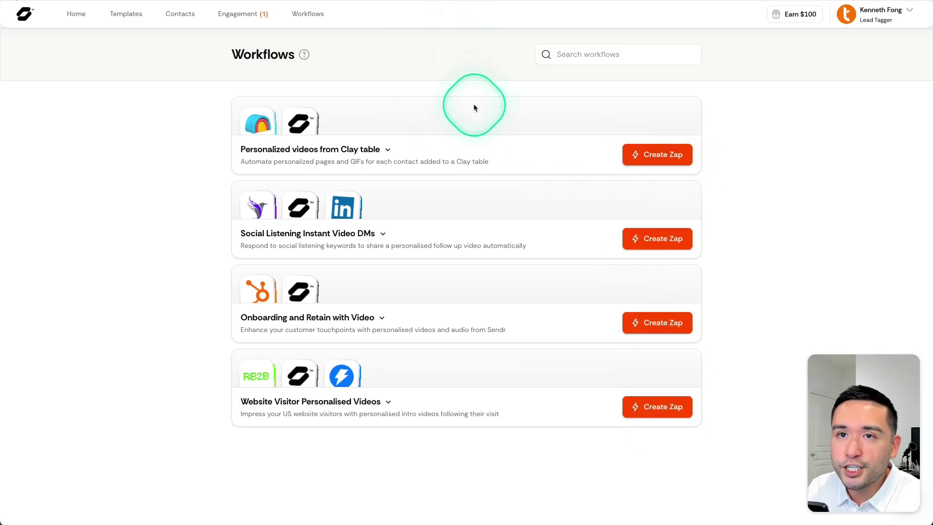
left_click(76, 15)
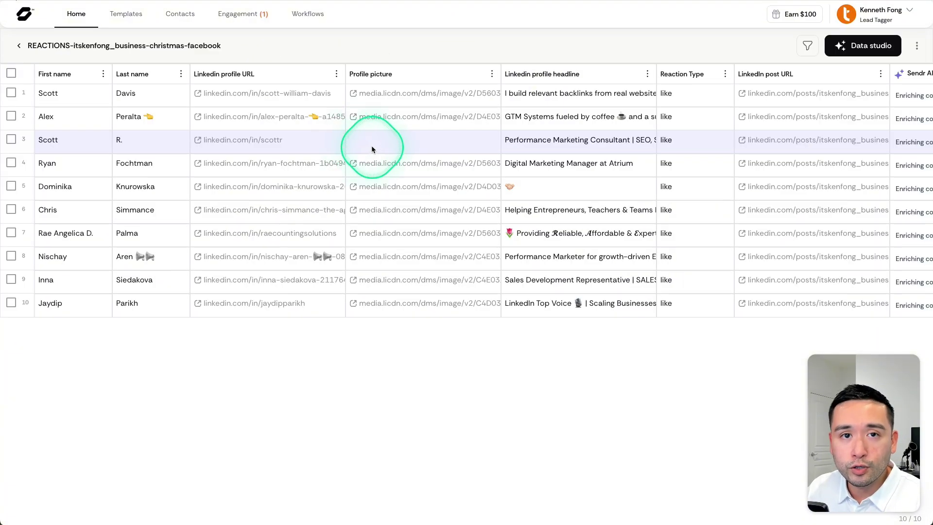
scroll(352, 150, "right", 2)
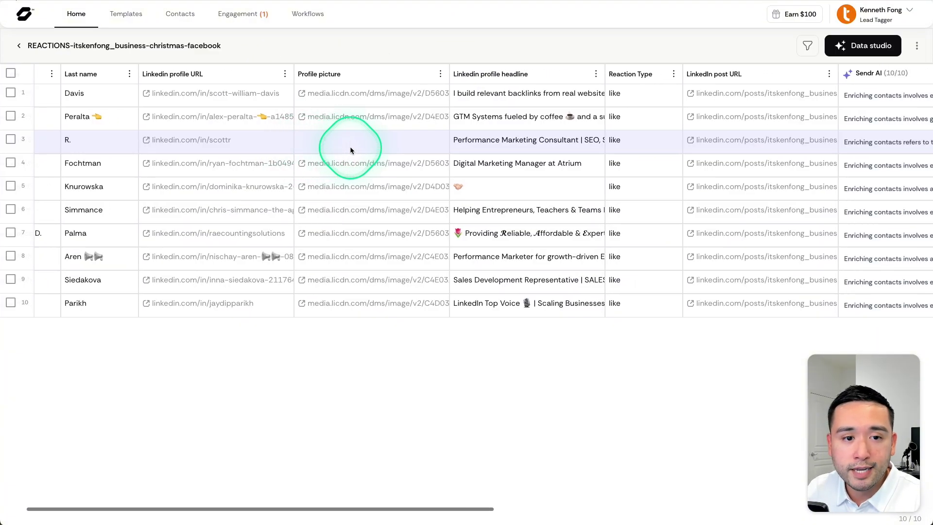
scroll(434, 150, "right", 2)
scroll(432, 146, "right", 2)
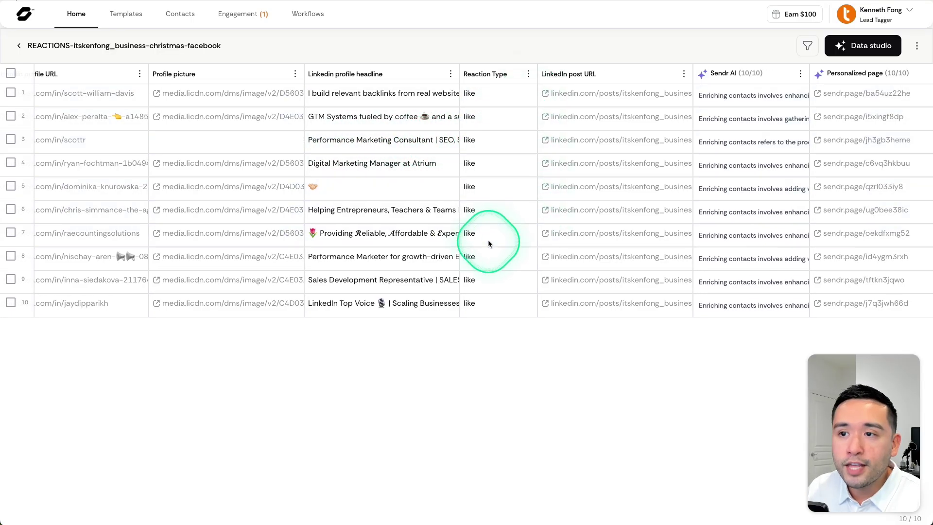
scroll(573, 101, "right", 4)
scroll(590, 106, "right", 3)
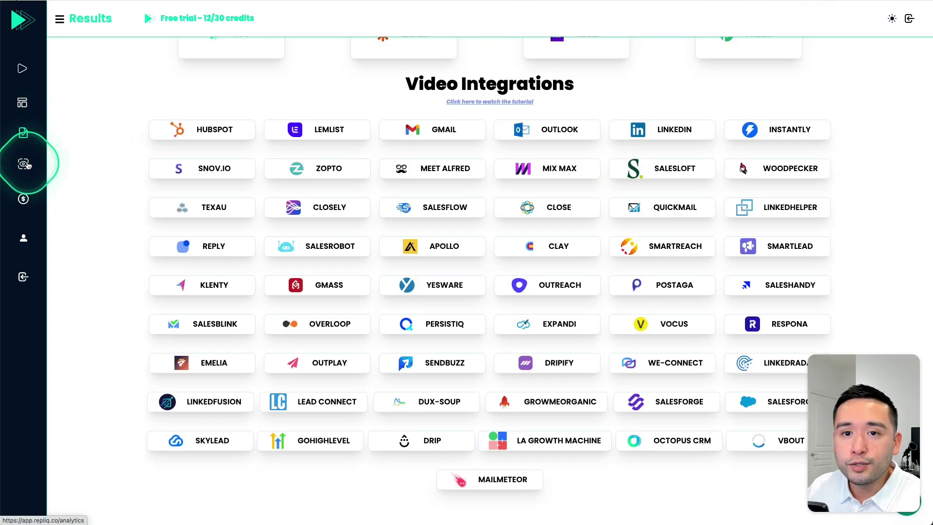
Step: View RepliQ's video analytics, then preview the Image file's personalized coffee-cup pictures from Results
left_click(28, 165)
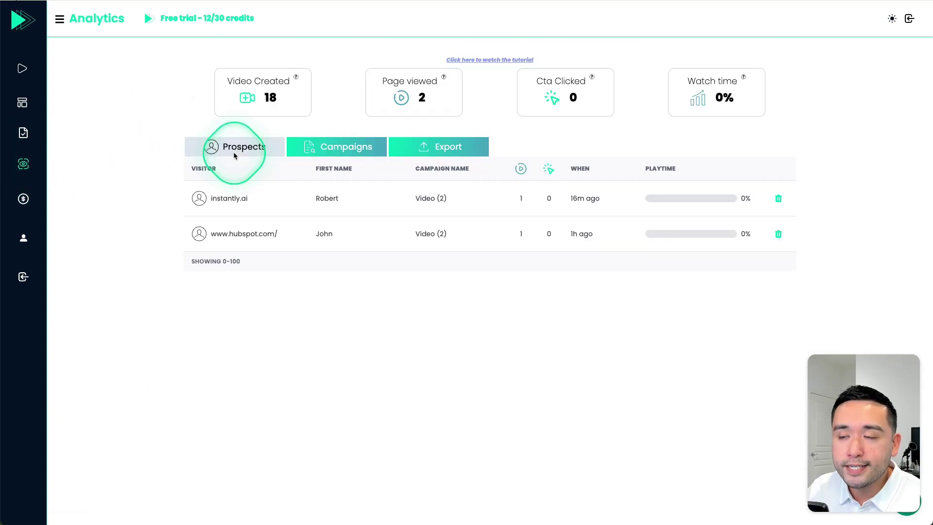
left_click(29, 134)
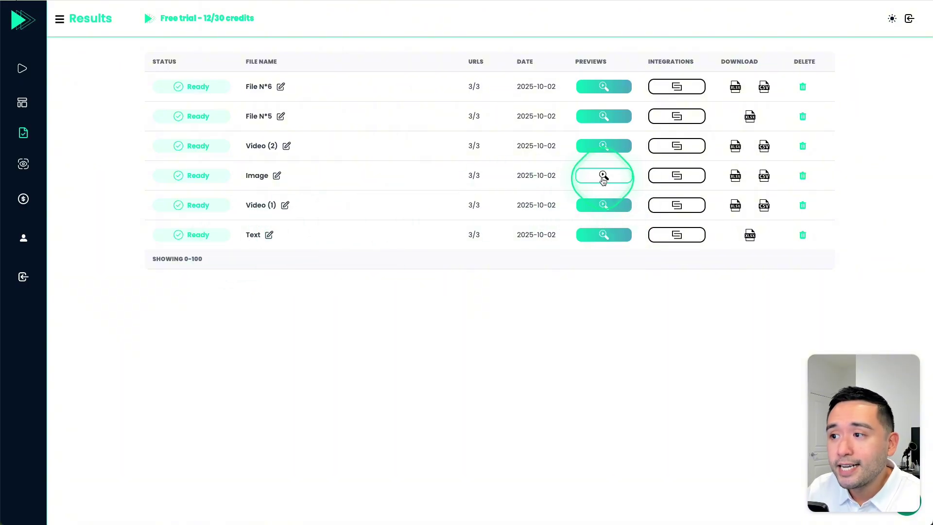
left_click(603, 175)
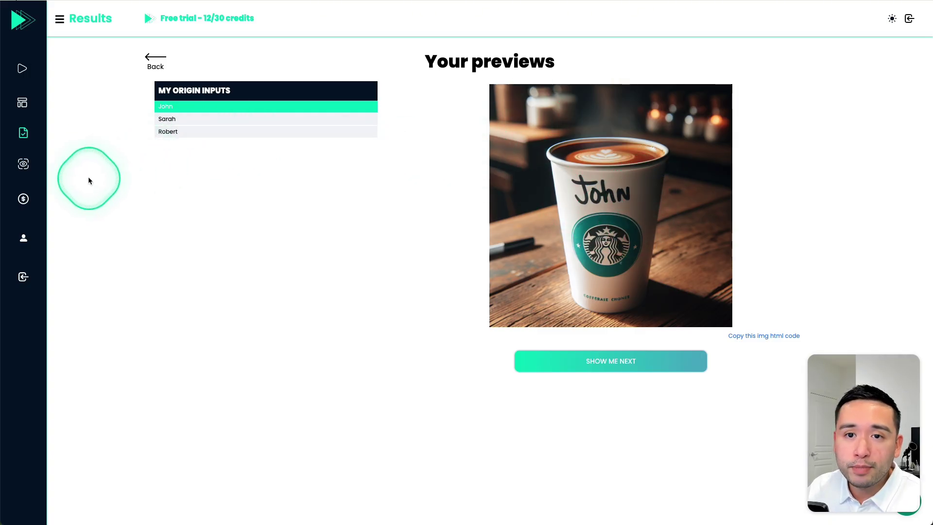
Step: Inspect the CLOSELY HTML embed code in File N°6's integrations, including its video link, then close it
left_click(154, 60)
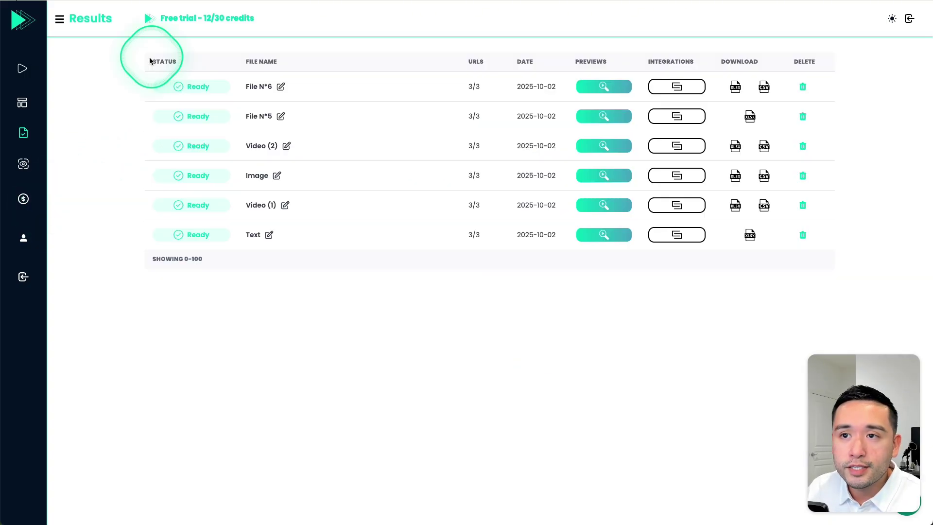
left_click(677, 88)
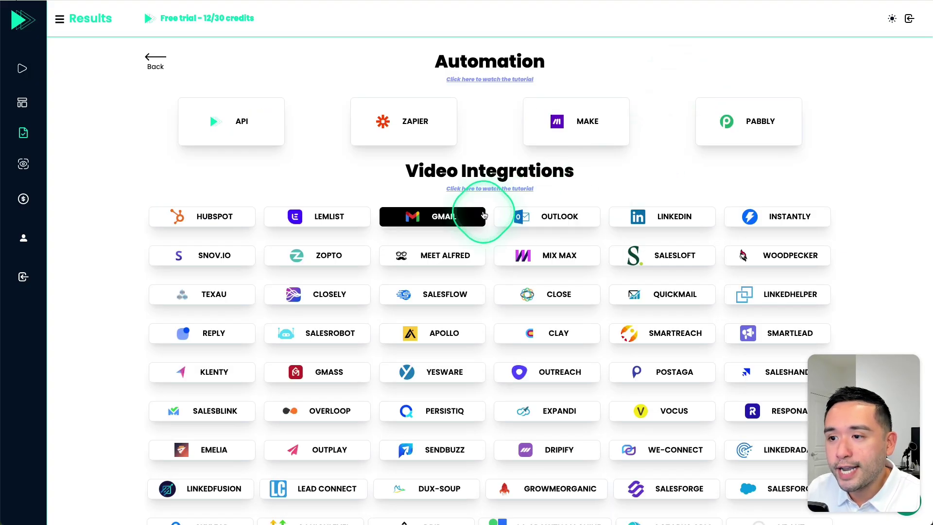
left_click(335, 297)
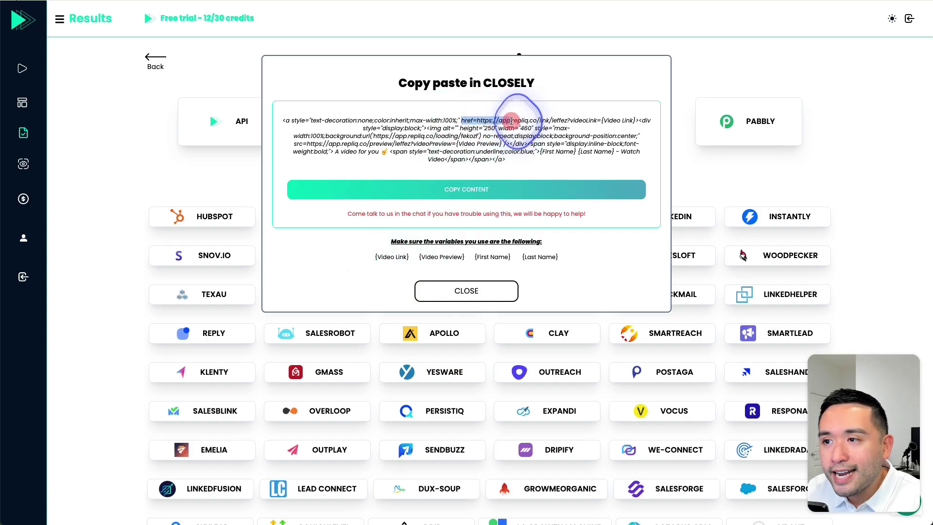
left_click_drag(523, 121, 398, 130)
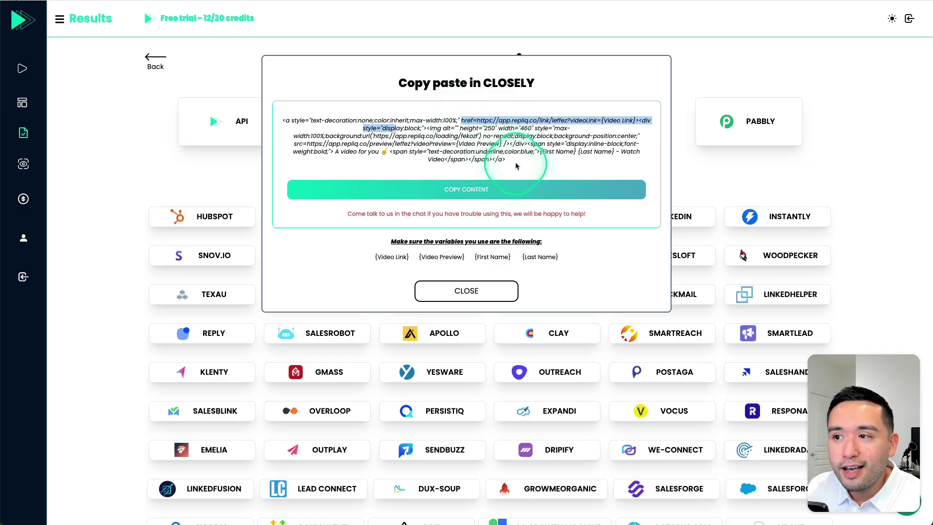
left_click_drag(516, 166, 292, 119)
left_click(291, 119)
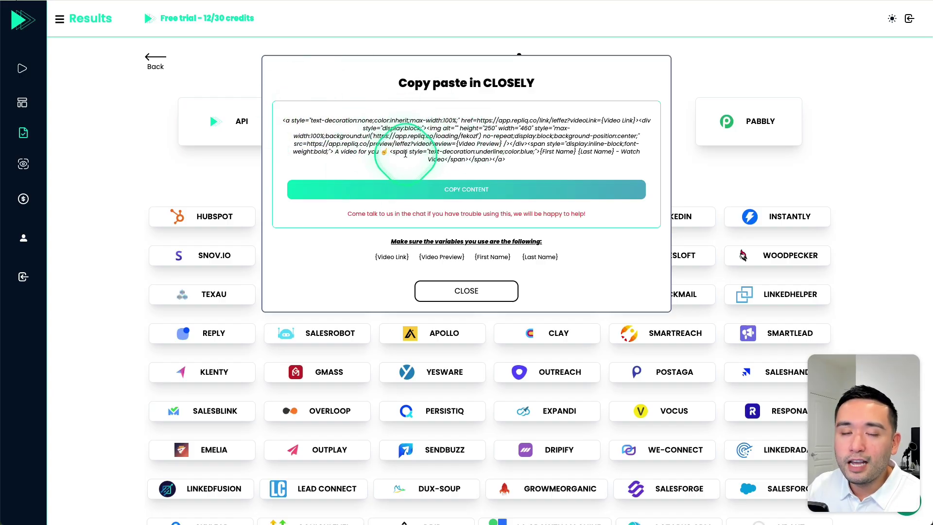
left_click(469, 289)
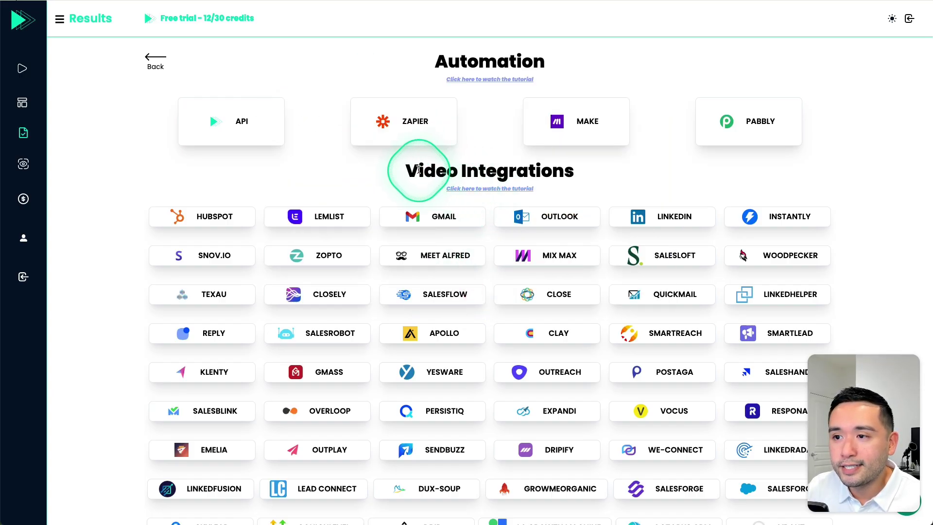
left_click_drag(419, 169, 475, 169)
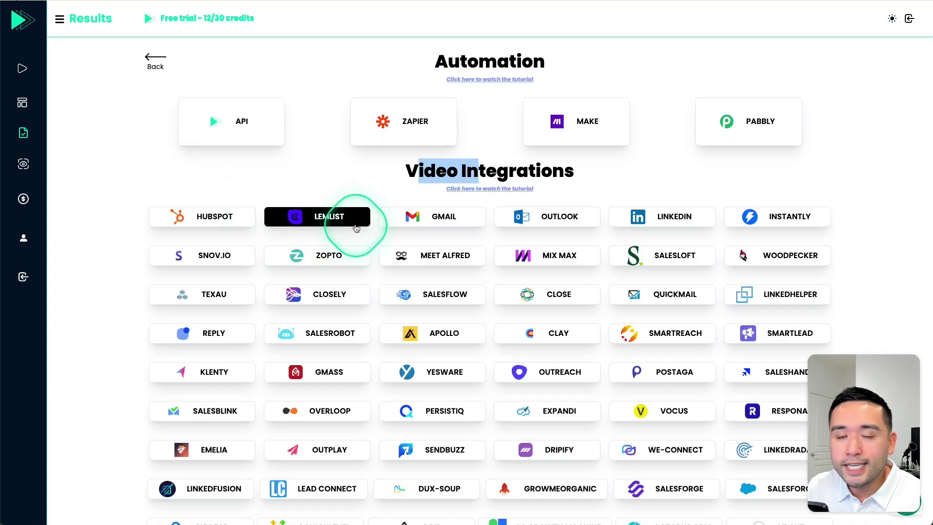
scroll(333, 217, "down", 1)
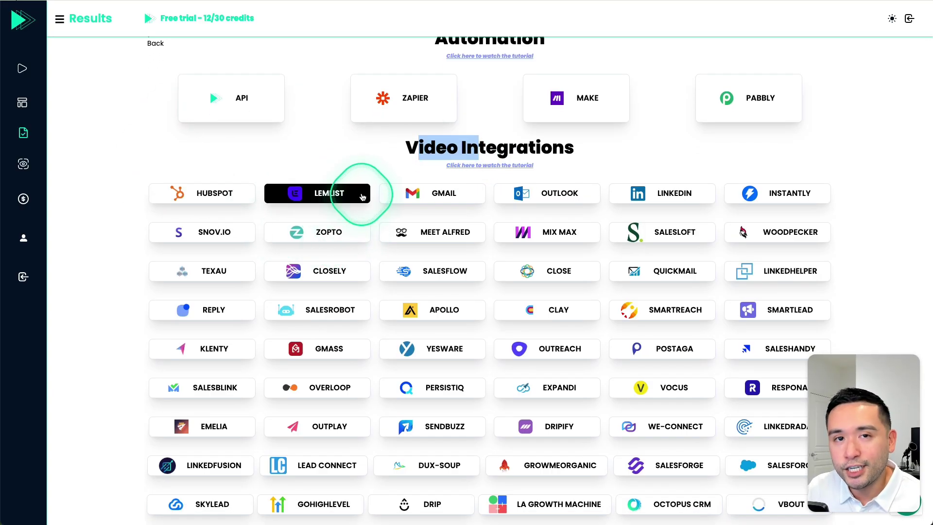